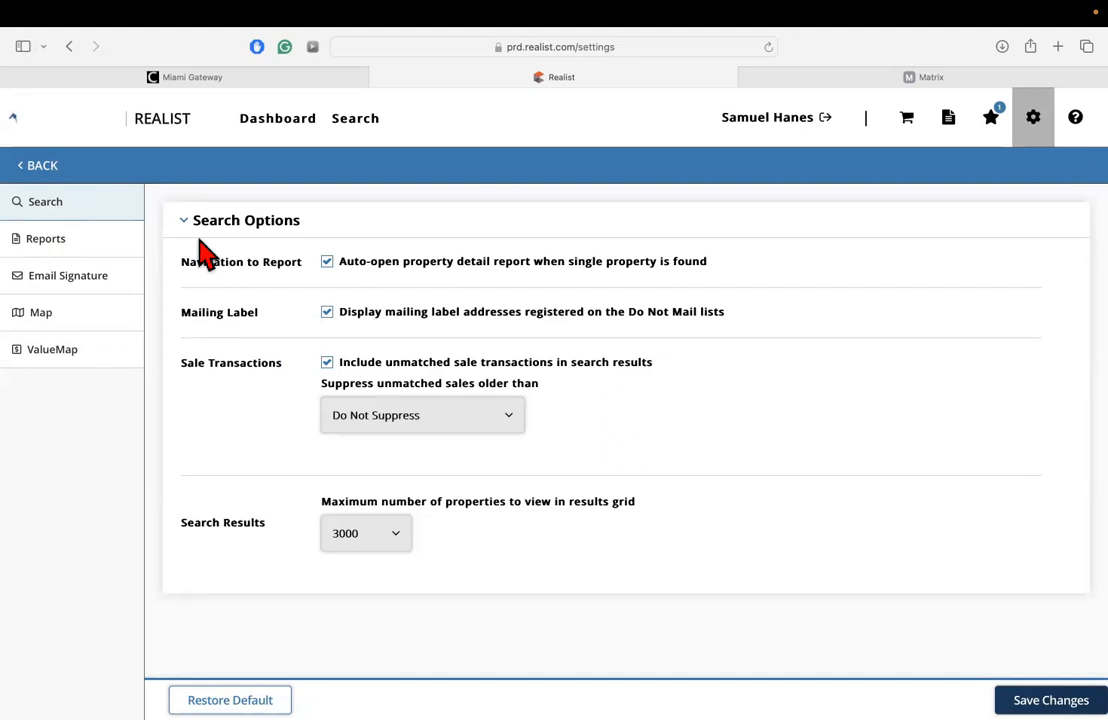
Toggle auto-opening of the property detail report off and back on, keeping Do Not Mail label addresses displayed.
{"action": "left_click", "coordinate": [328, 263]}
{"action": "left_click", "coordinate": [328, 263]}
{"action": "left_click", "coordinate": [330, 264]}
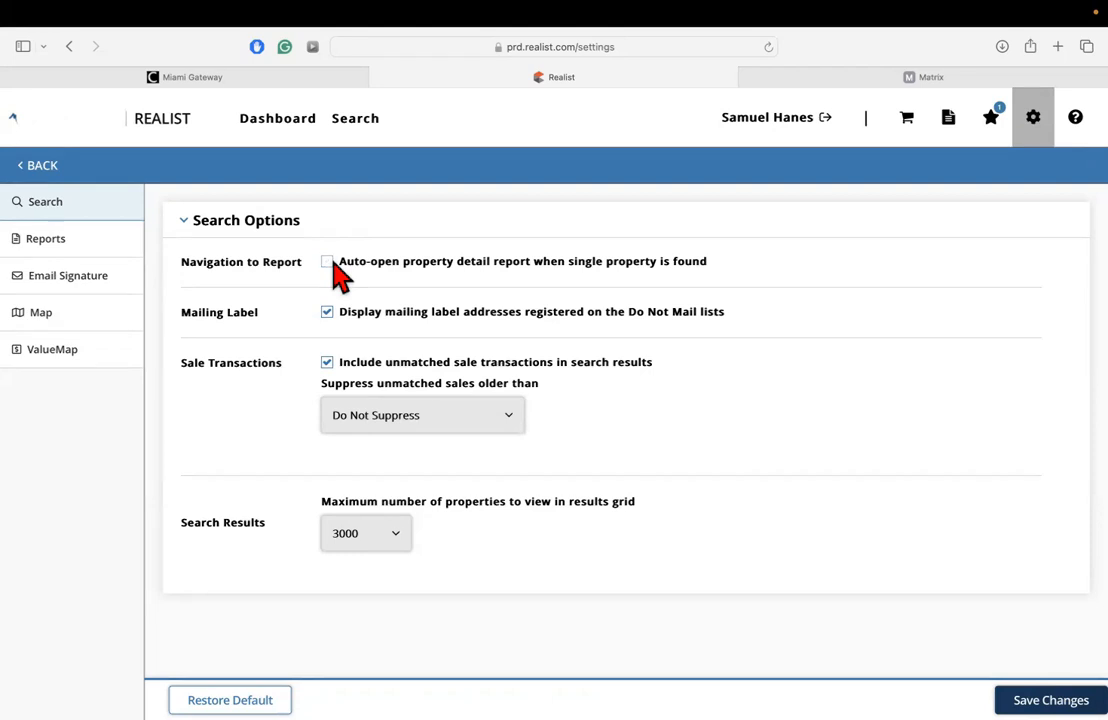
{"action": "left_click", "coordinate": [330, 264]}
{"action": "left_click", "coordinate": [328, 313]}
Review the age choices for suppressing unmatched sales, leaving the selection as it is.
{"action": "left_click", "coordinate": [468, 420]}
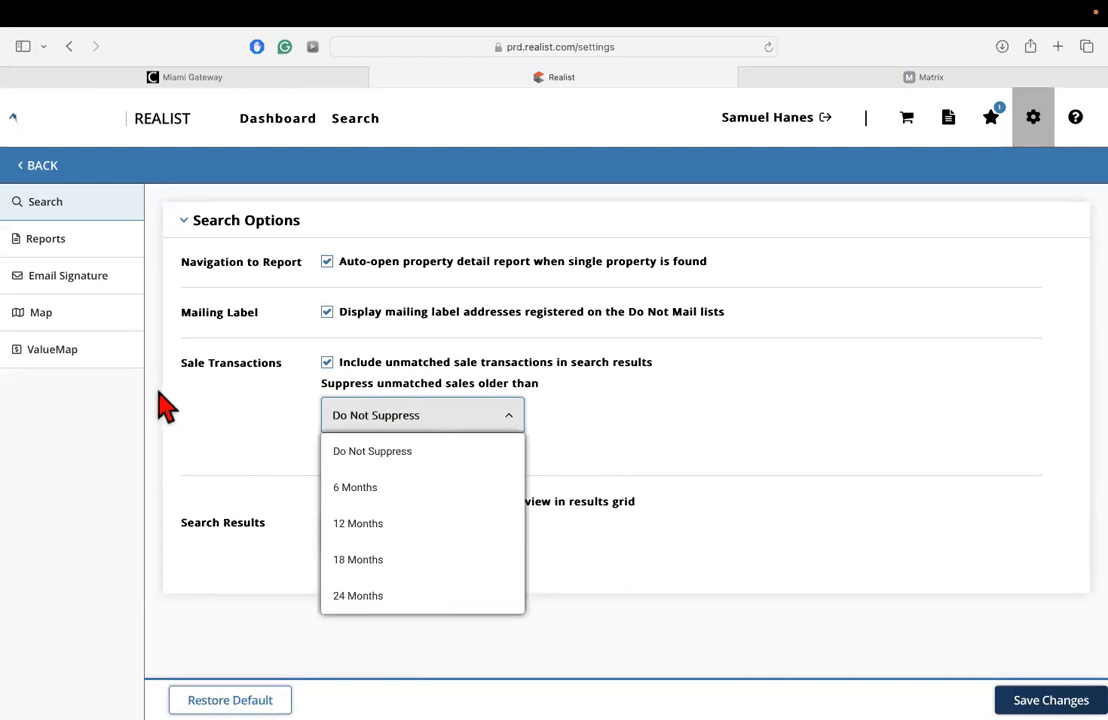
{"action": "left_click", "coordinate": [218, 402]}
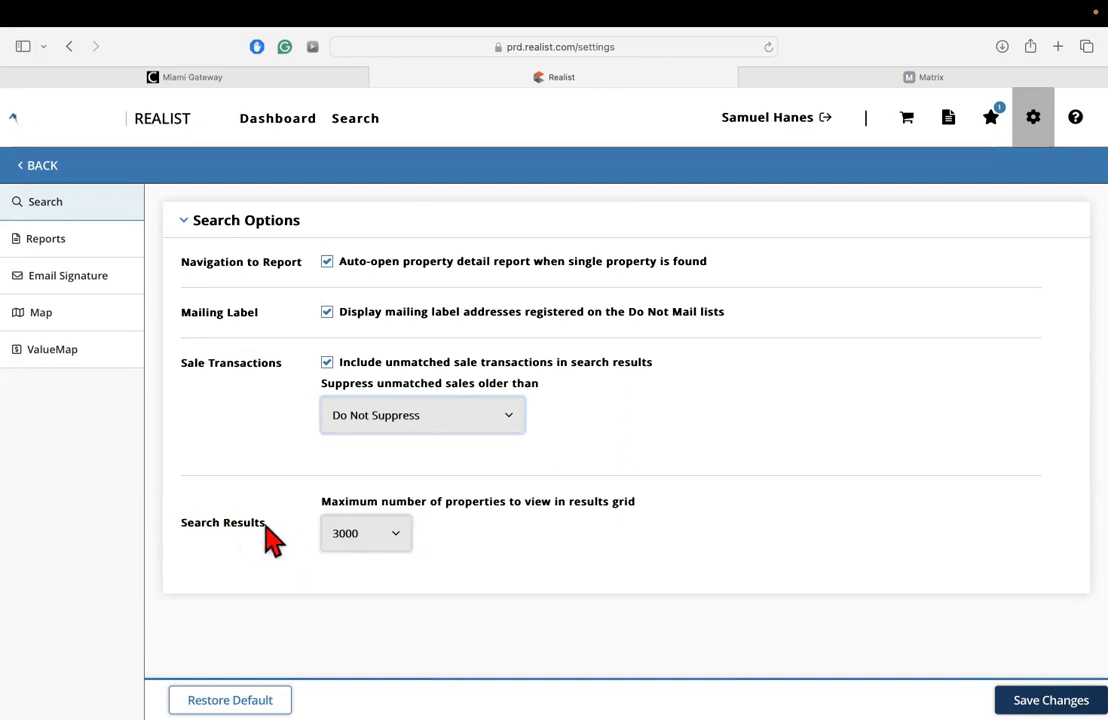
Set the maximum number of properties in the results grid to 3000 and save the search preferences.
{"action": "left_click", "coordinate": [398, 532]}
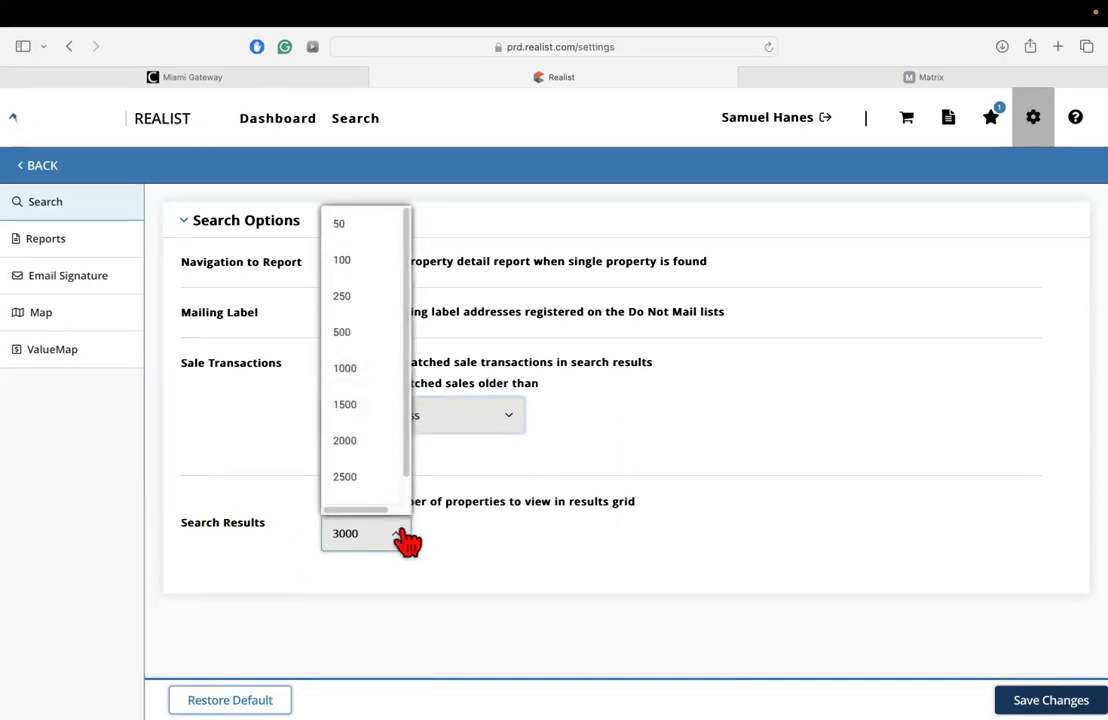
{"action": "left_click_drag", "start_coordinate": [406, 466], "coordinate": [406, 510]}
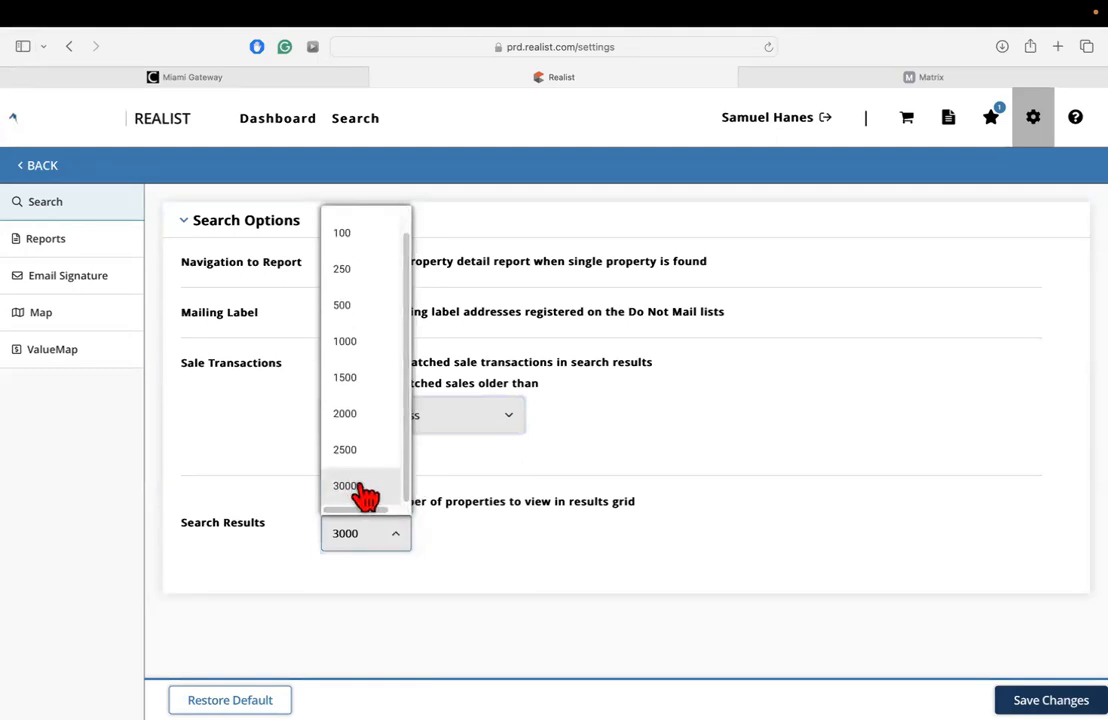
{"action": "left_click_drag", "start_coordinate": [407, 484], "coordinate": [420, 388]}
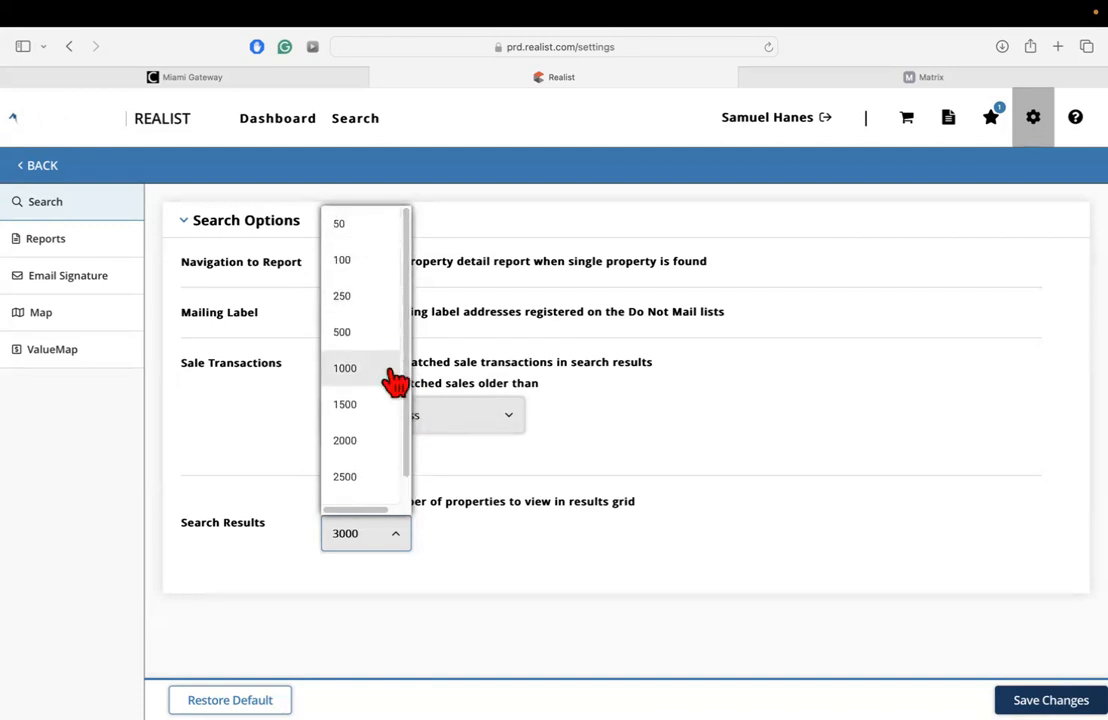
{"action": "left_click_drag", "start_coordinate": [413, 425], "coordinate": [413, 478]}
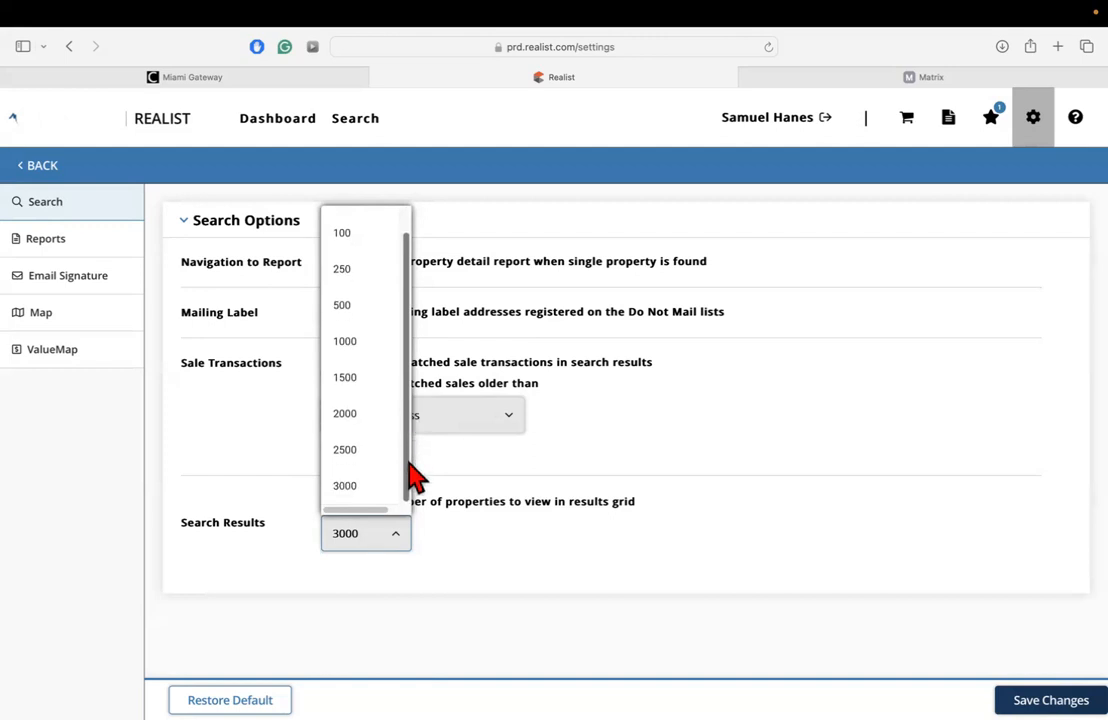
{"action": "left_click", "coordinate": [365, 486]}
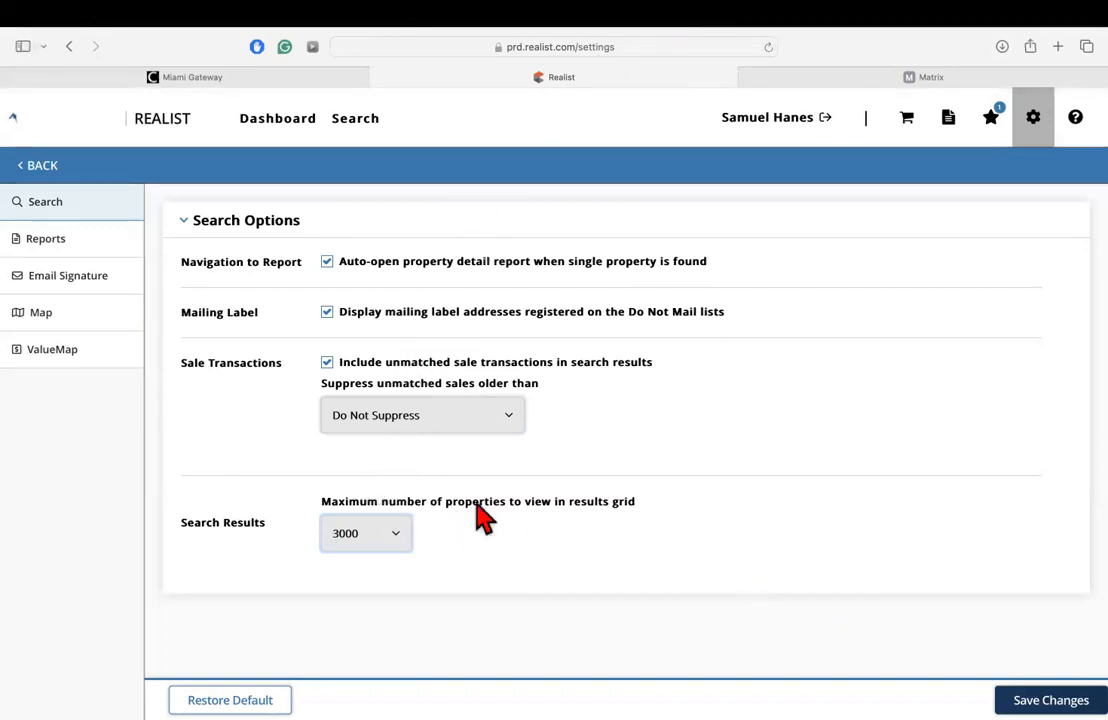
{"action": "left_click", "coordinate": [1051, 700]}
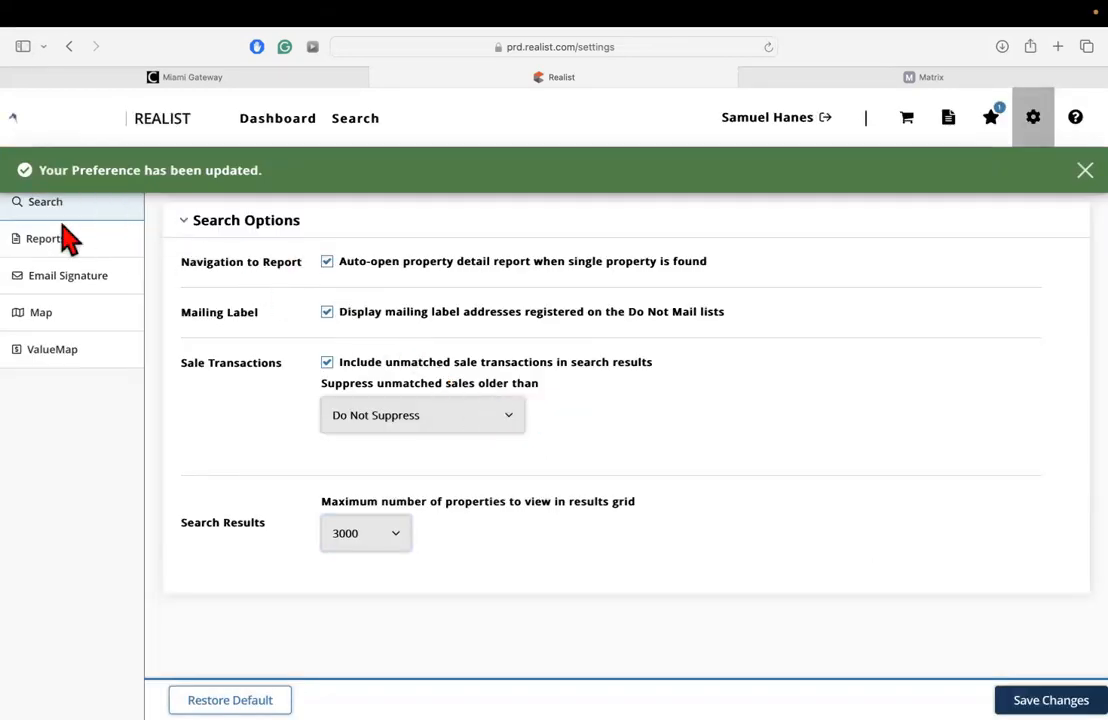
Open the report settings at the Comparables Report section.
{"action": "left_click", "coordinate": [64, 241]}
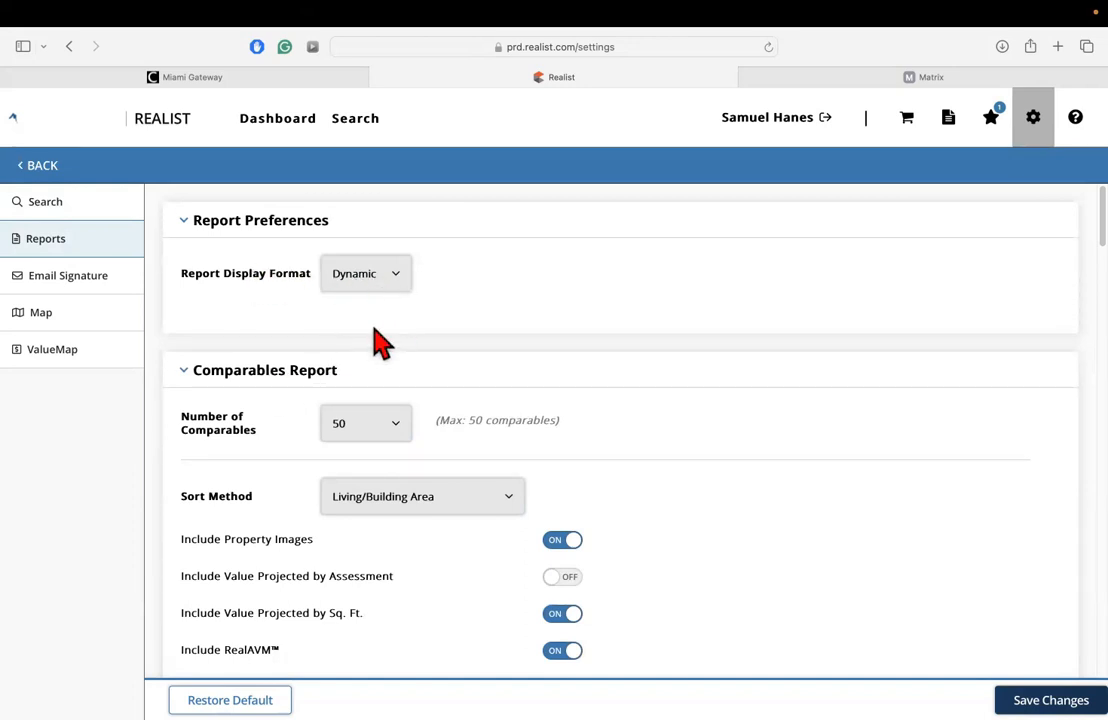
{"action": "scroll", "coordinate": [316, 383], "scroll_direction": "down", "scroll_amount": 1}
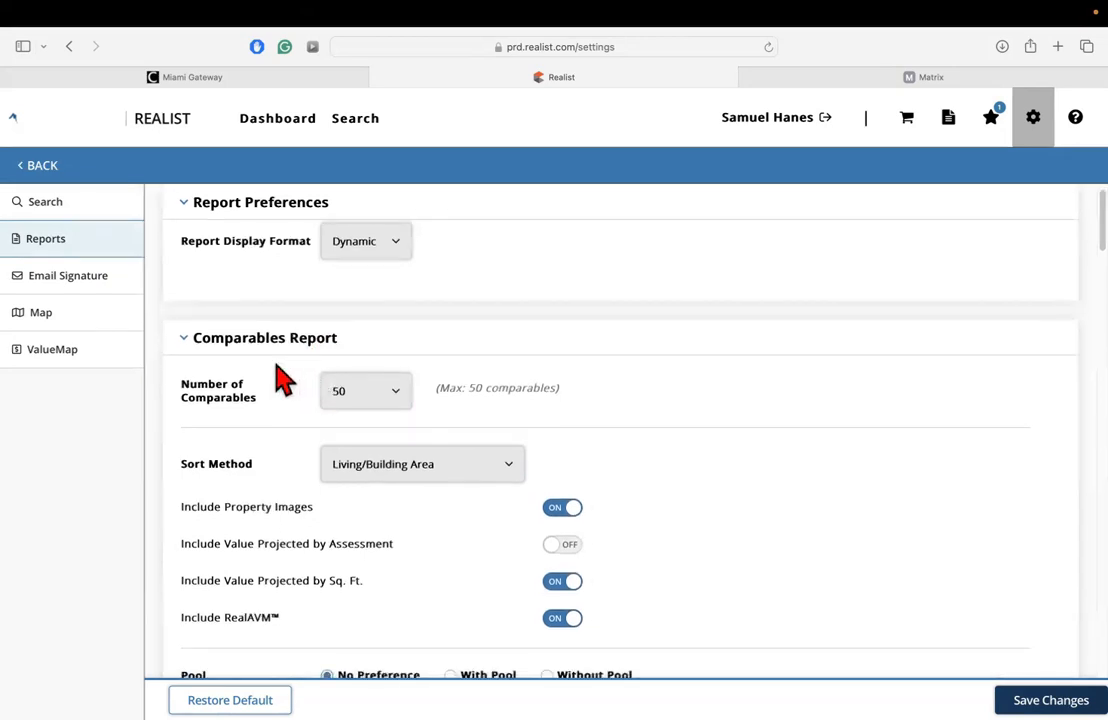
{"action": "scroll", "coordinate": [290, 355], "scroll_direction": "down", "scroll_amount": 1}
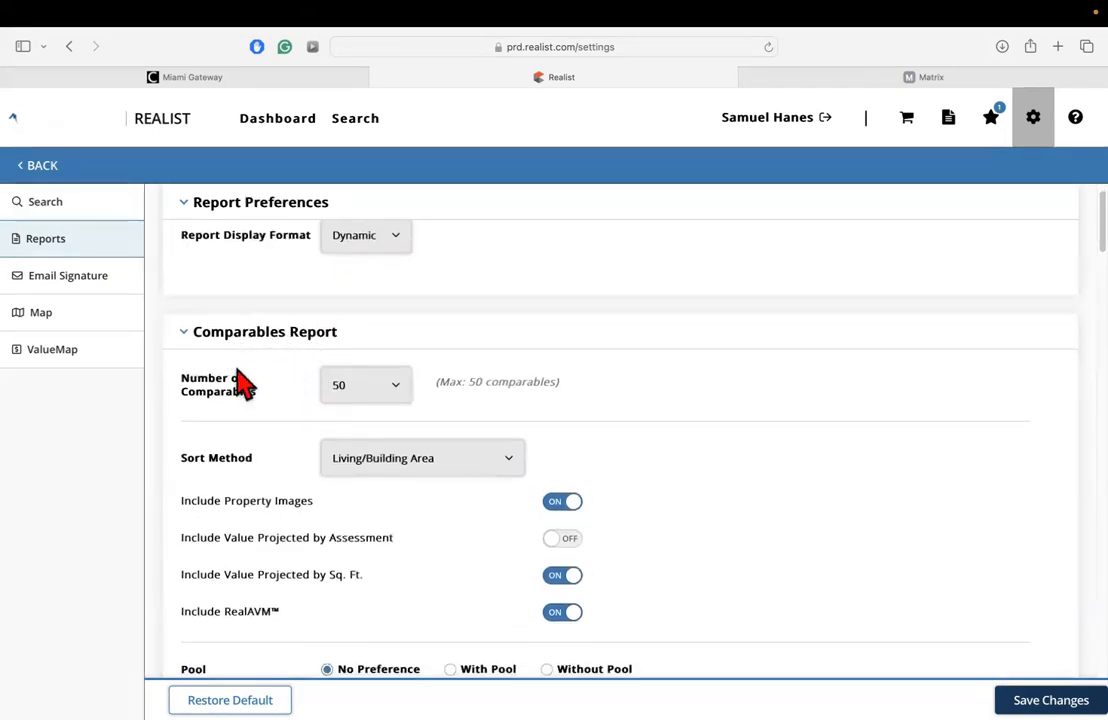
{"action": "scroll", "coordinate": [240, 385], "scroll_direction": "down", "scroll_amount": 1}
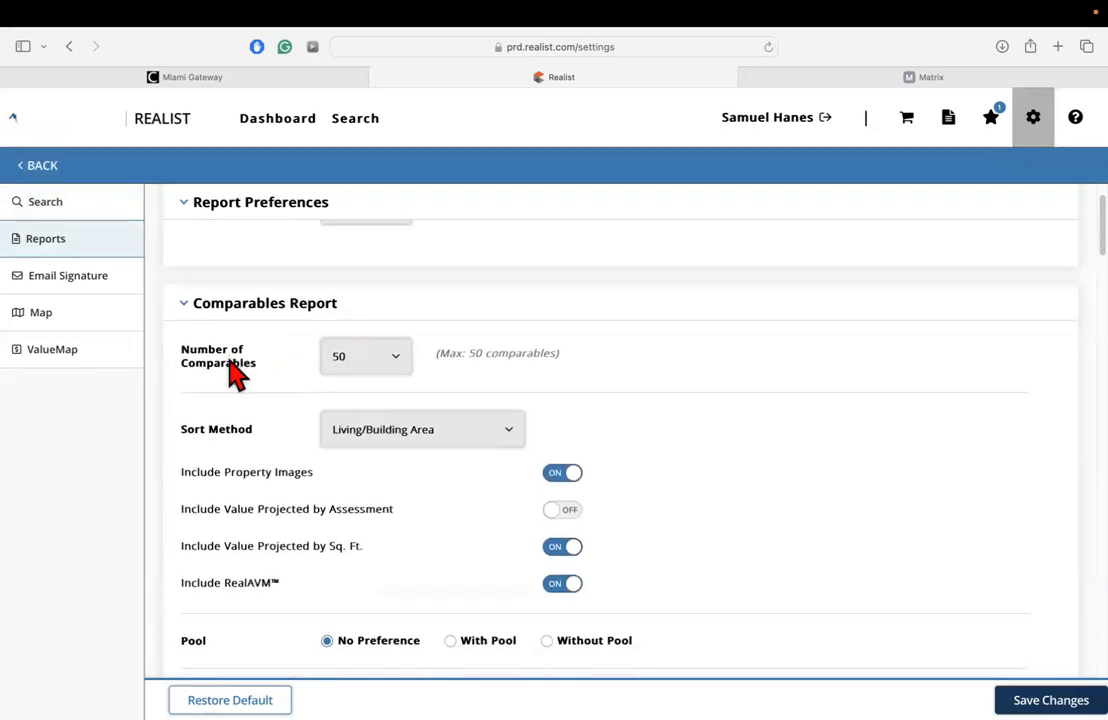
Examine the available choices for the number of comparables without changing the selection.
{"action": "left_click", "coordinate": [358, 370]}
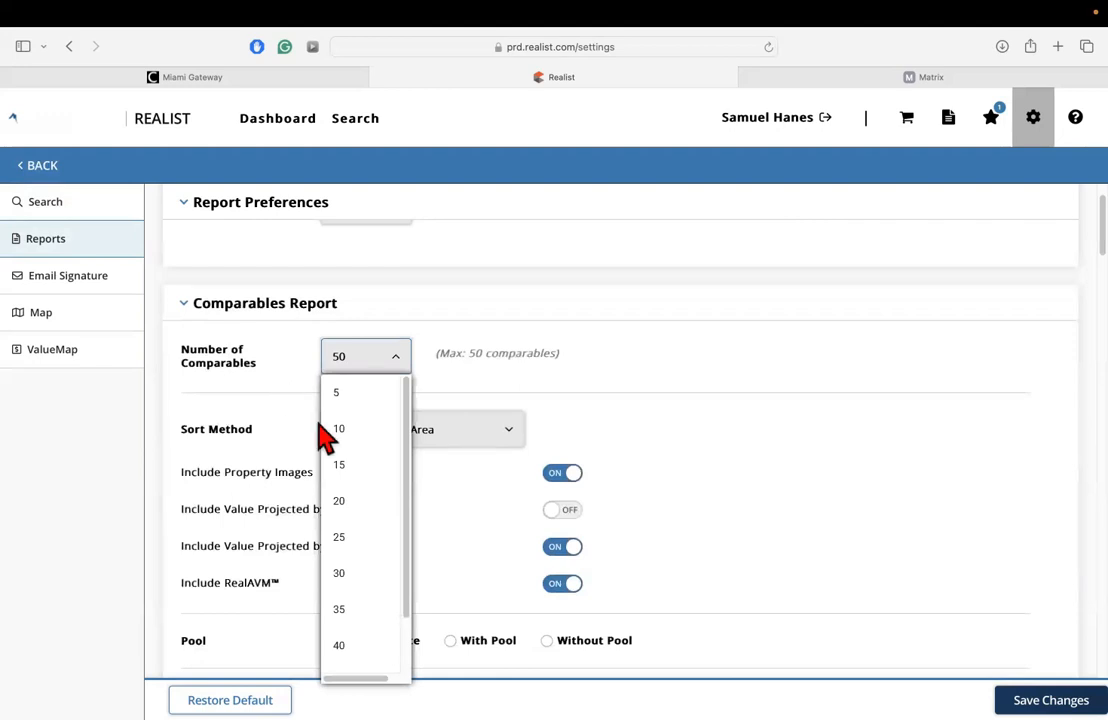
{"action": "scroll", "coordinate": [358, 440], "scroll_direction": "down", "scroll_amount": 2}
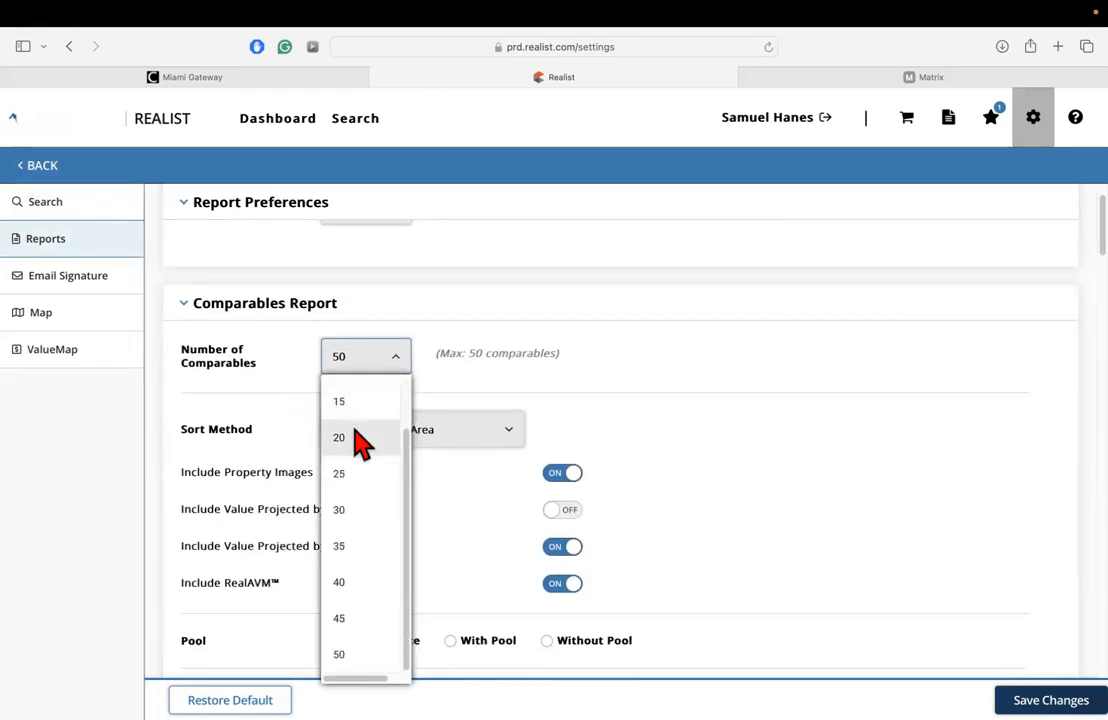
{"action": "scroll", "coordinate": [358, 450], "scroll_direction": "up", "scroll_amount": 3}
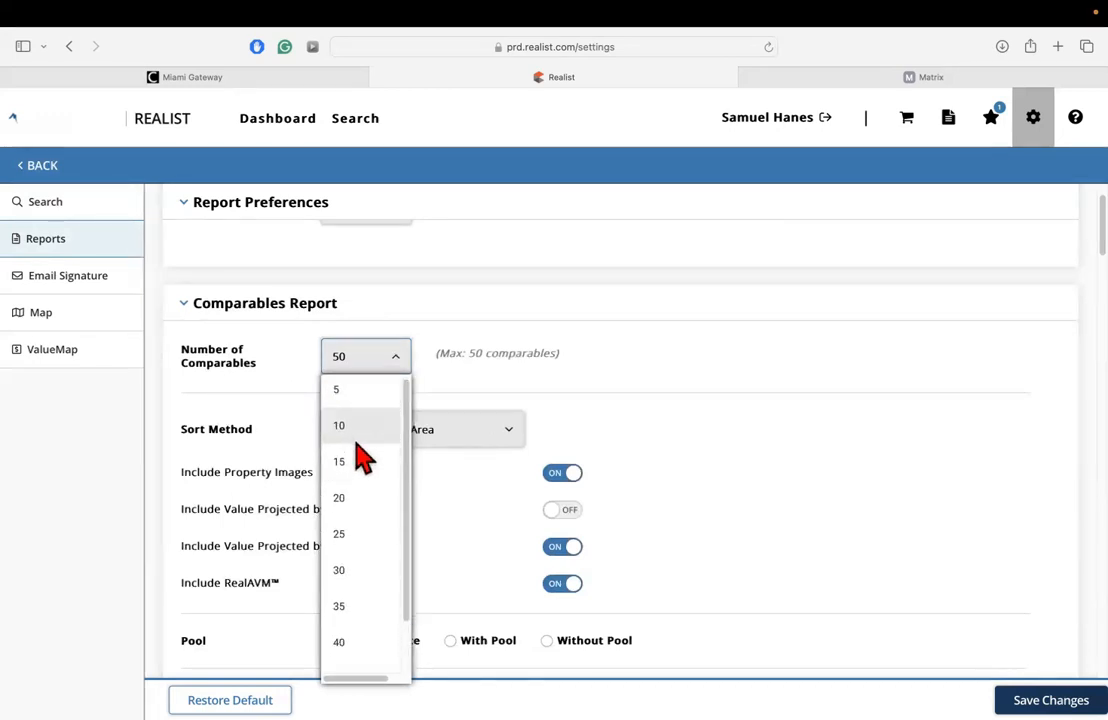
{"action": "scroll", "coordinate": [360, 454], "scroll_direction": "down", "scroll_amount": 1}
{"action": "scroll", "coordinate": [362, 458], "scroll_direction": "up", "scroll_amount": 1}
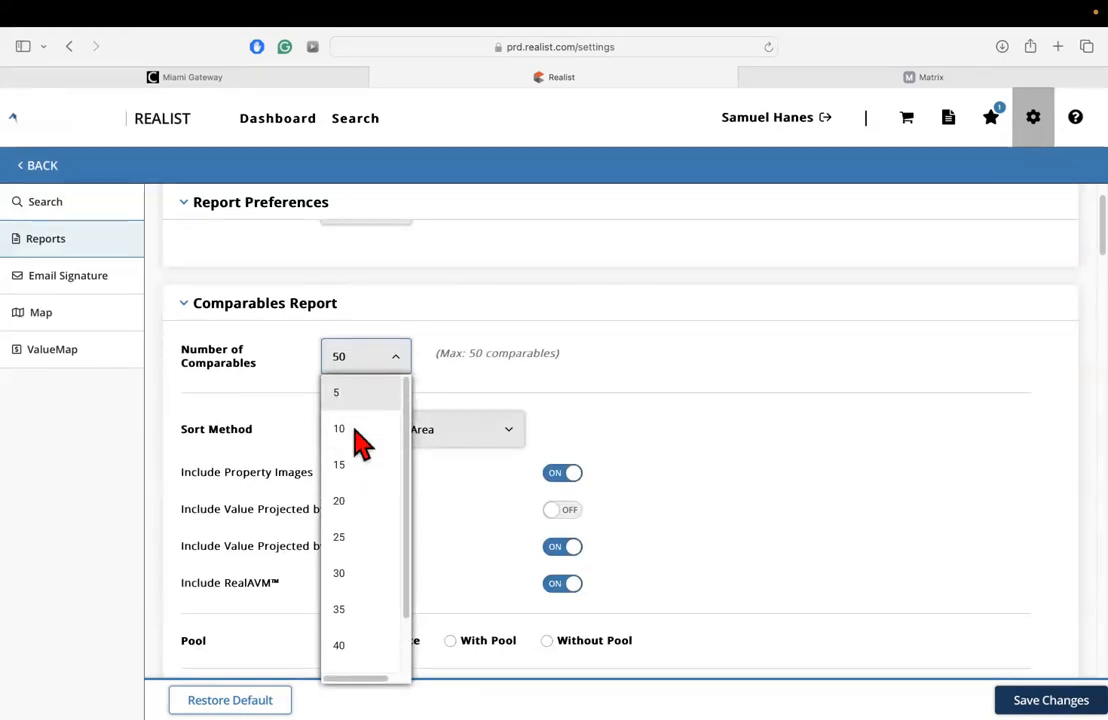
{"action": "scroll", "coordinate": [378, 576], "scroll_direction": "down", "scroll_amount": 2}
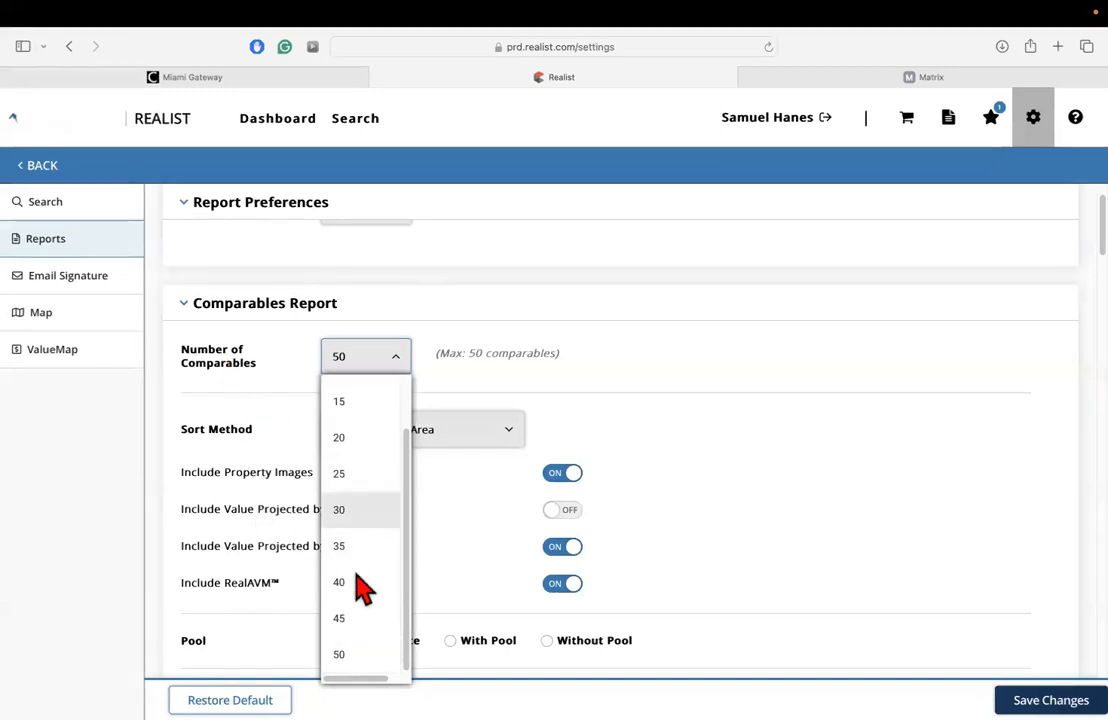
{"action": "left_click", "coordinate": [503, 360]}
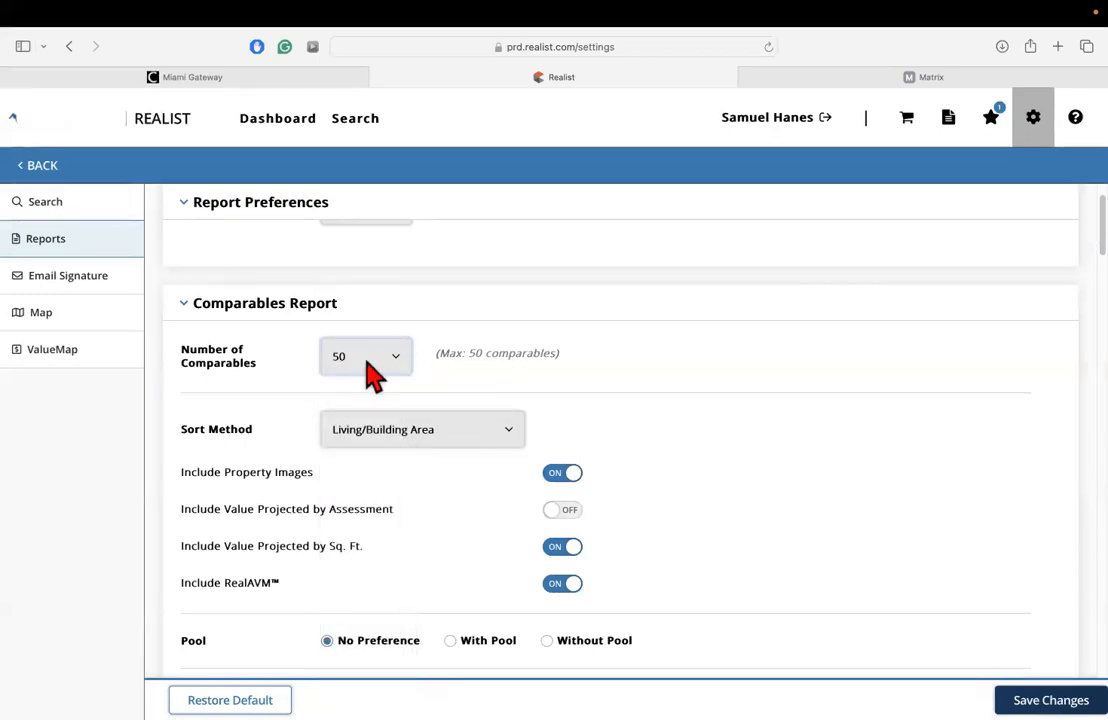
{"action": "left_click", "coordinate": [404, 352]}
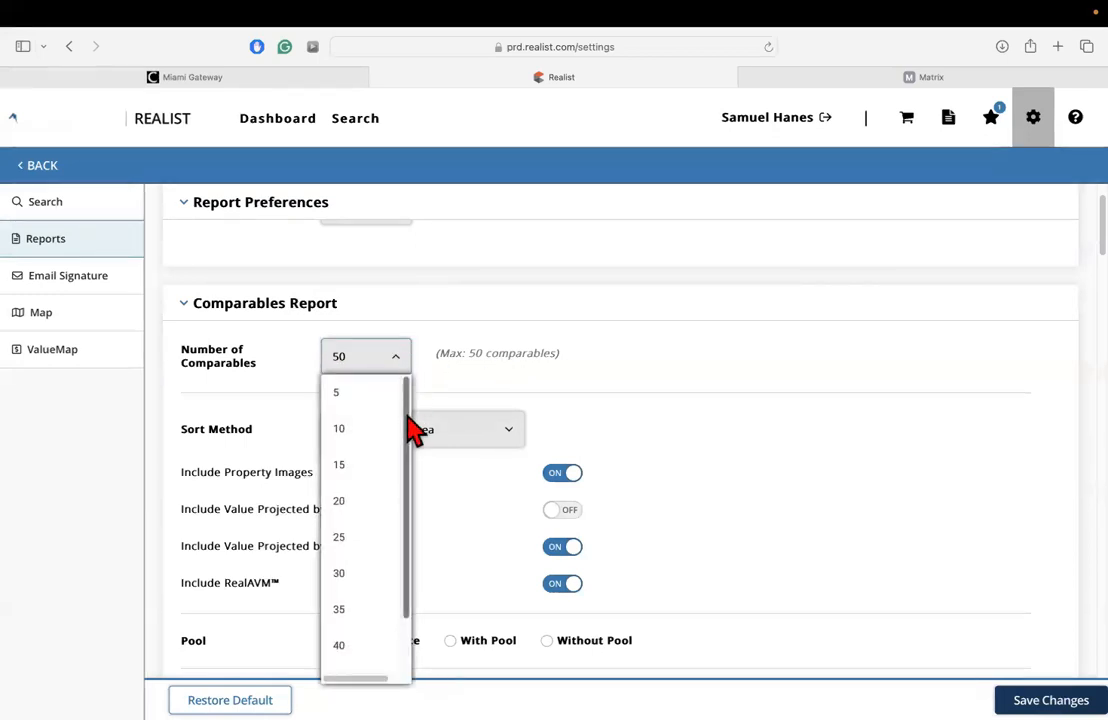
{"action": "left_click", "coordinate": [321, 362]}
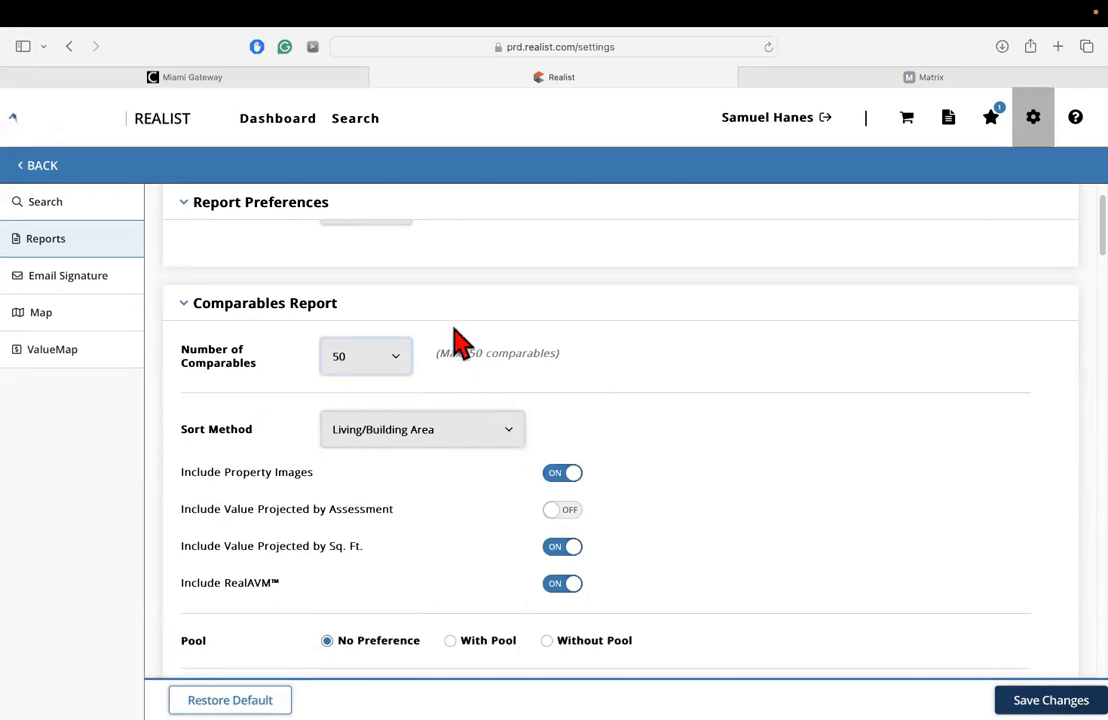
Sort the Comparables Report by Living/Building Area and keep RealAVM included.
{"action": "scroll", "coordinate": [452, 360], "scroll_direction": "down", "scroll_amount": 1}
{"action": "scroll", "coordinate": [290, 365], "scroll_direction": "down", "scroll_amount": 2}
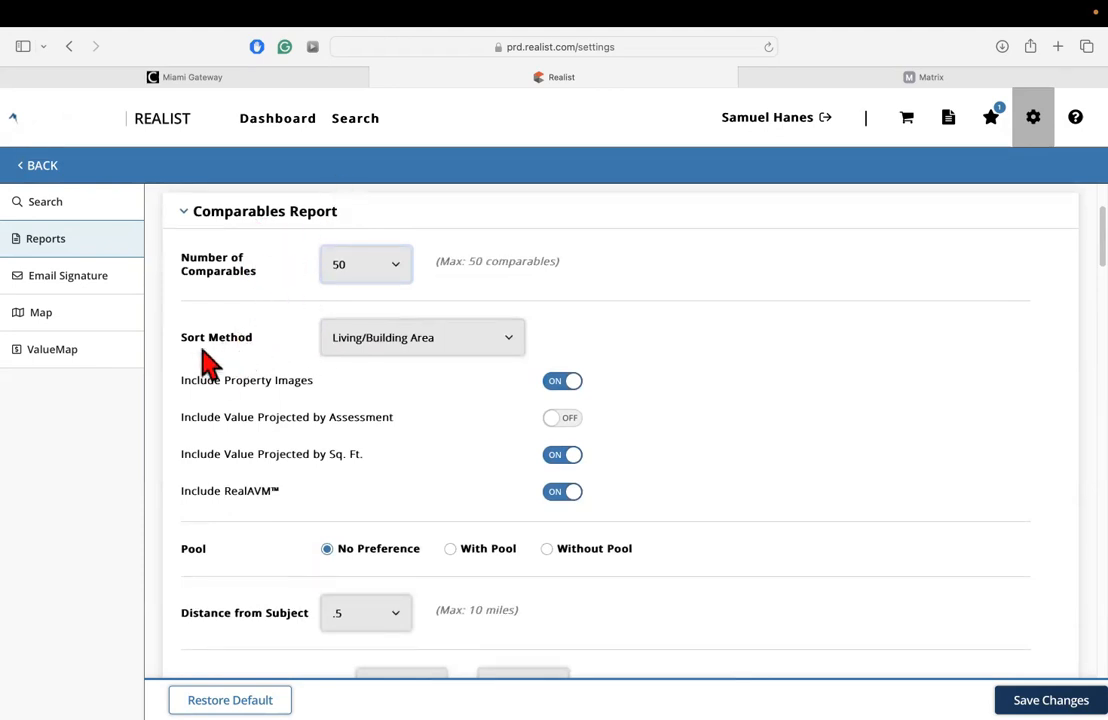
{"action": "left_click", "coordinate": [392, 340]}
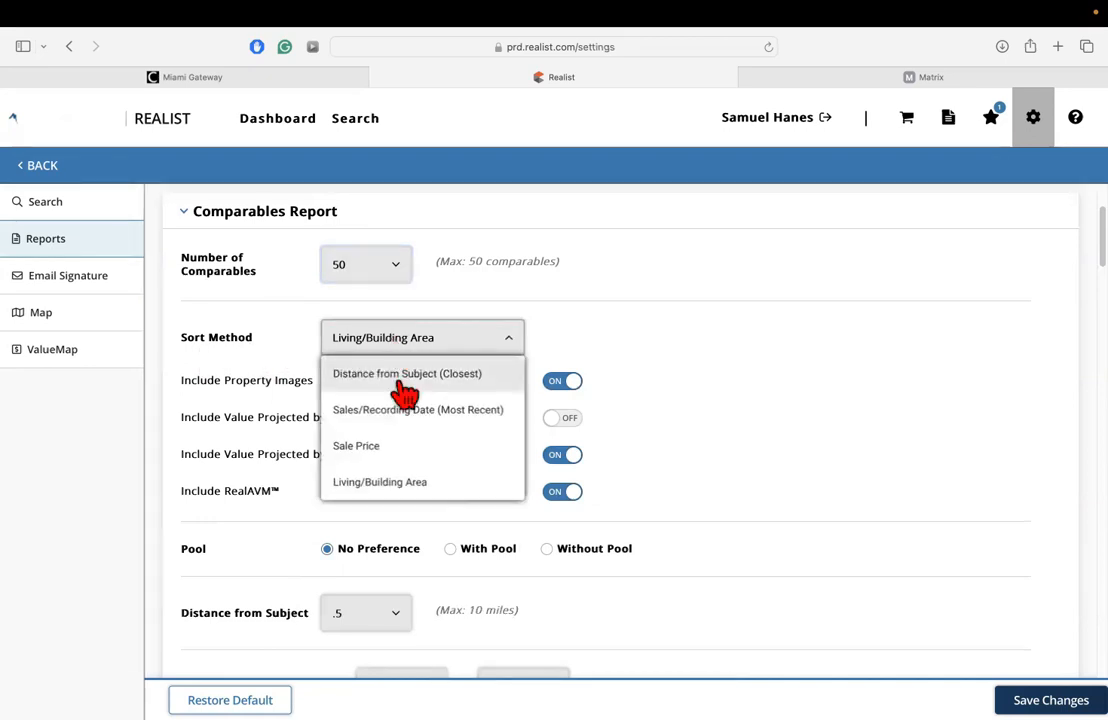
{"action": "left_click", "coordinate": [408, 482]}
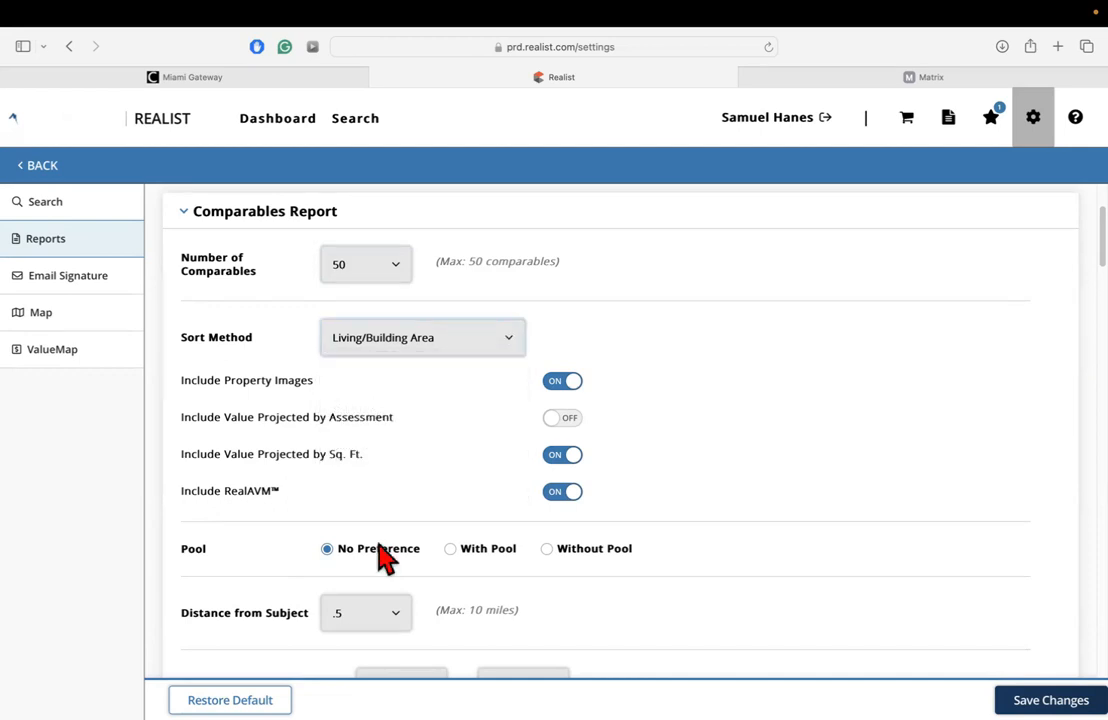
{"action": "scroll", "coordinate": [637, 389], "scroll_direction": "down", "scroll_amount": 1}
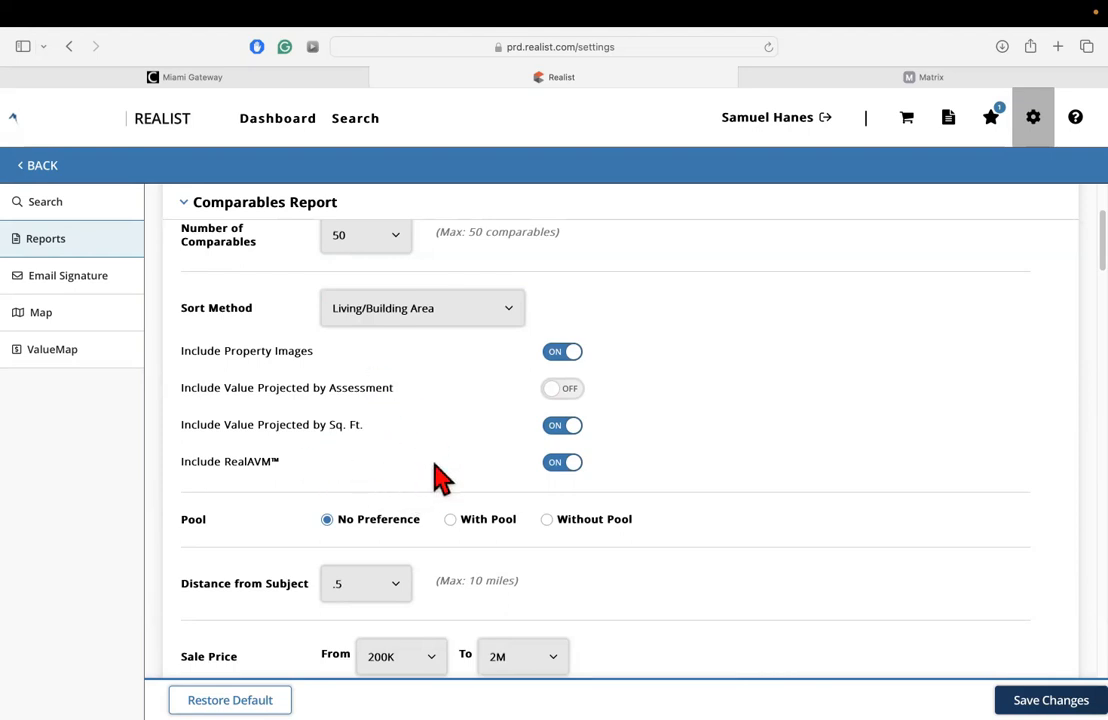
{"action": "left_click", "coordinate": [563, 466]}
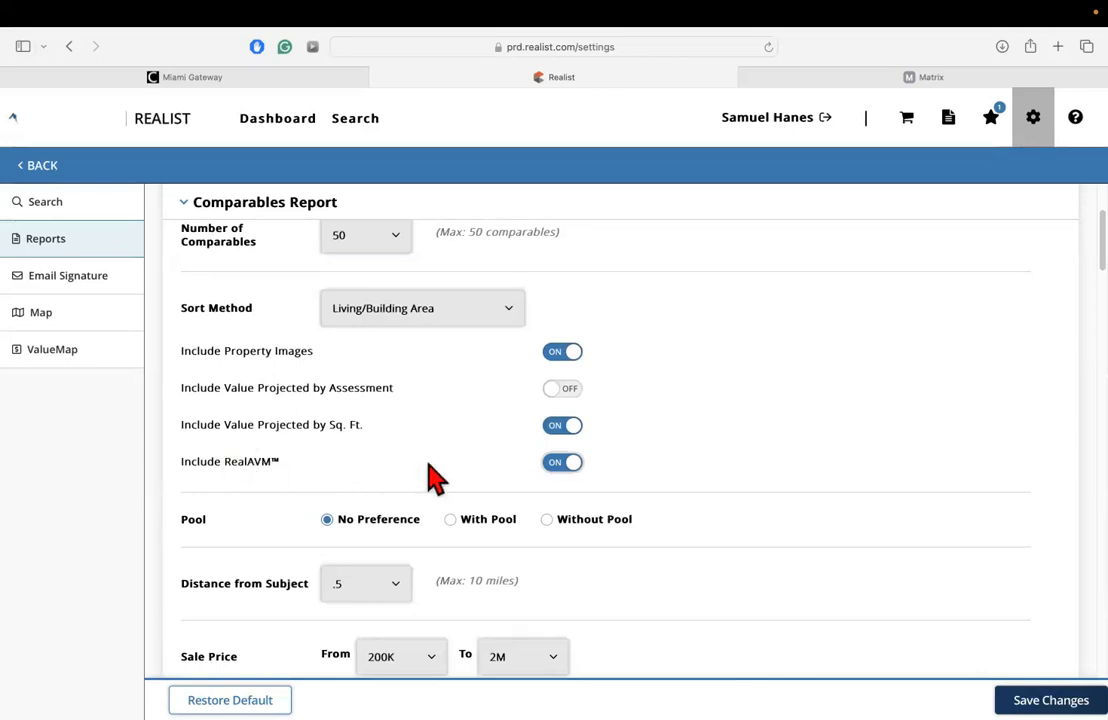
Review the Comparables Report pool preference and examine the available Distance from Subject choices, leaving .5 selected.
{"action": "scroll", "coordinate": [430, 449], "scroll_direction": "down", "scroll_amount": 1}
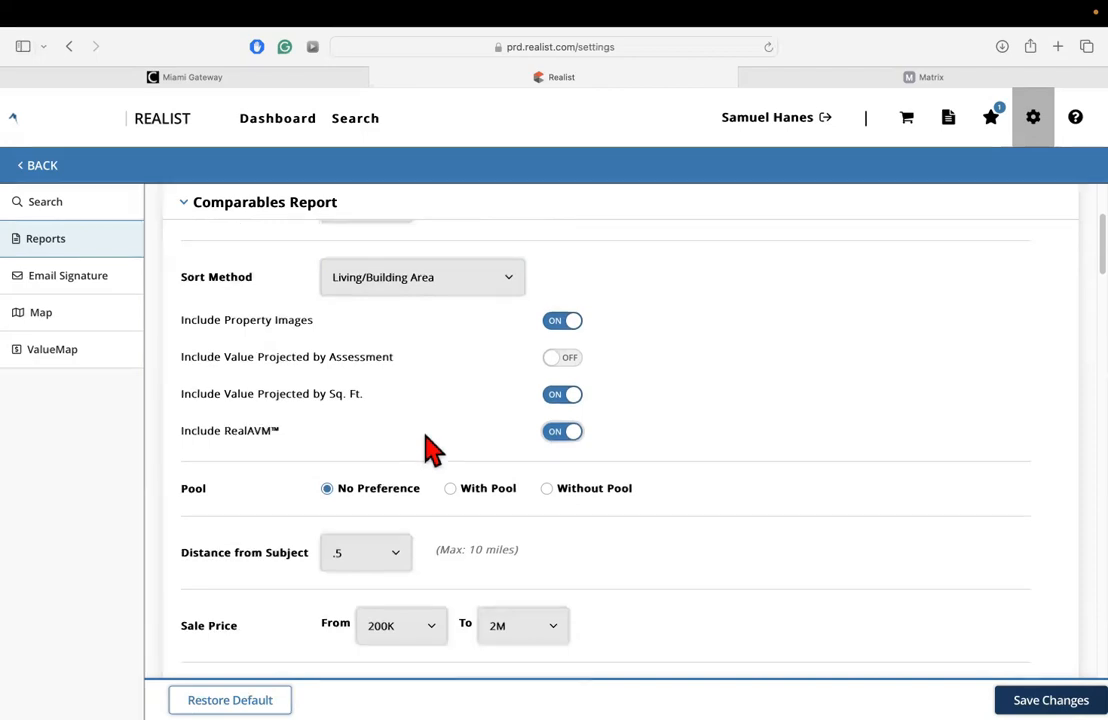
{"action": "scroll", "coordinate": [426, 436], "scroll_direction": "down", "scroll_amount": 1}
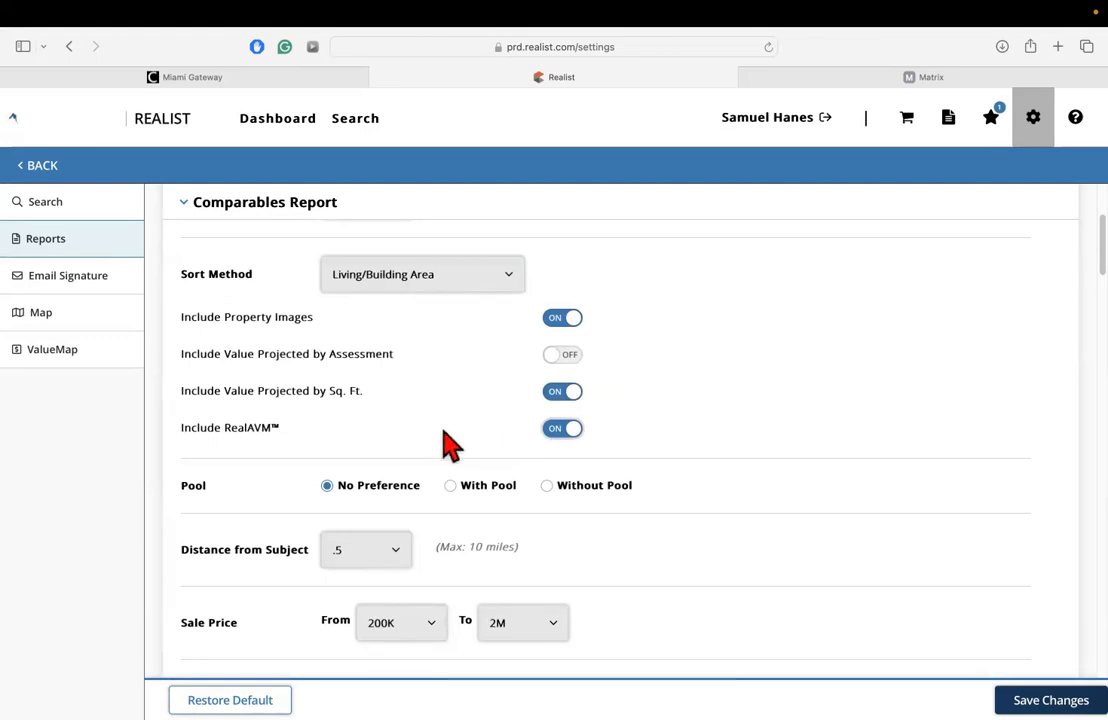
{"action": "scroll", "coordinate": [282, 455], "scroll_direction": "down", "scroll_amount": 2}
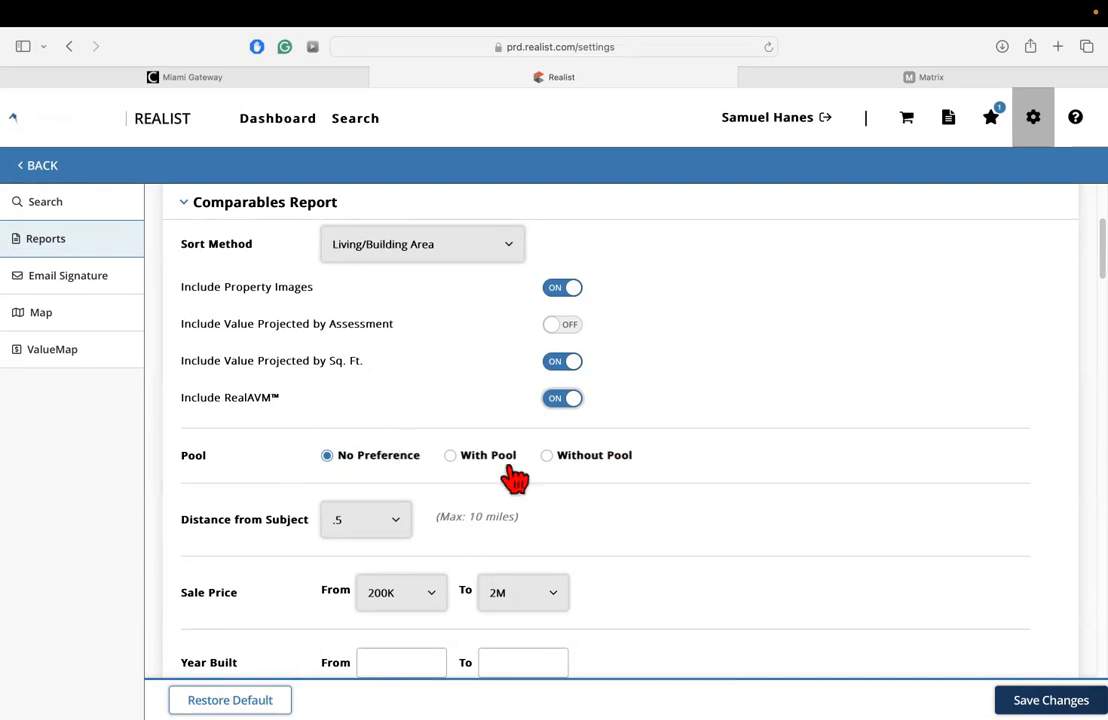
{"action": "scroll", "coordinate": [370, 455], "scroll_direction": "down", "scroll_amount": 1}
{"action": "scroll", "coordinate": [333, 447], "scroll_direction": "down", "scroll_amount": 1}
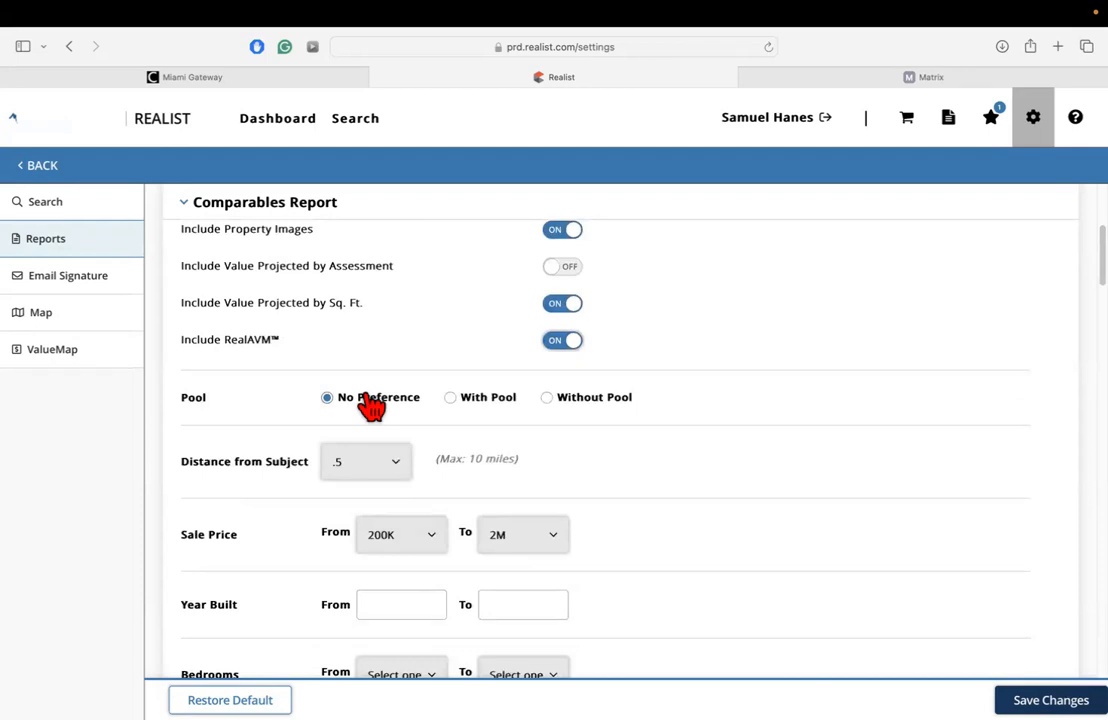
{"action": "scroll", "coordinate": [300, 440], "scroll_direction": "down", "scroll_amount": 4}
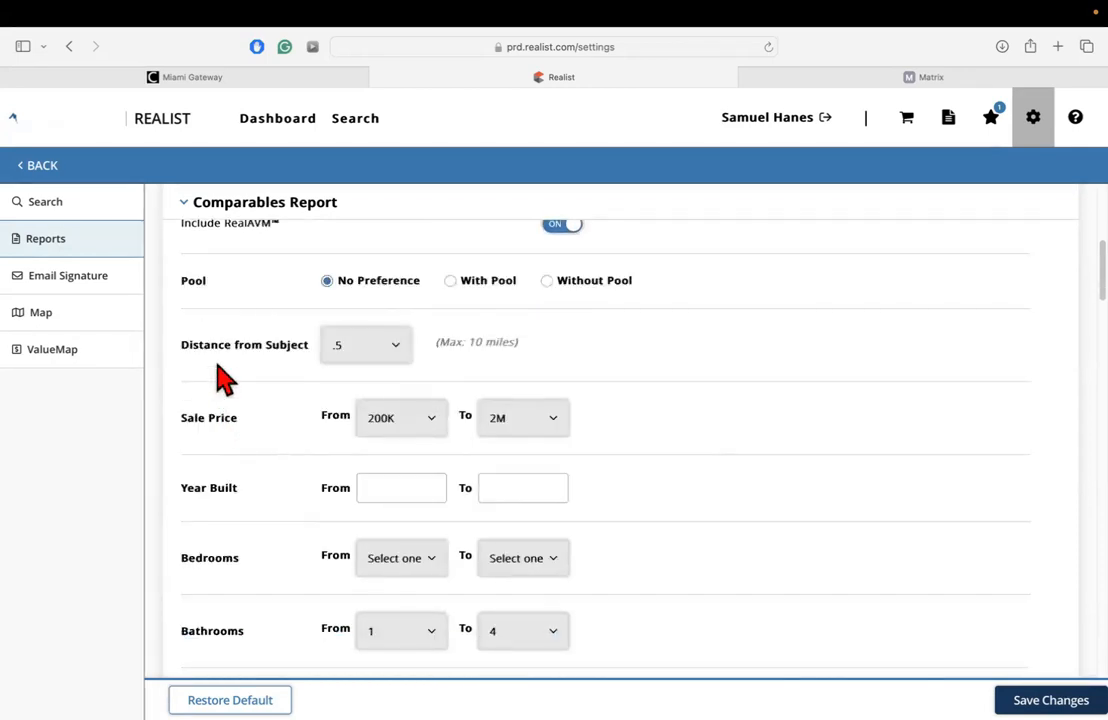
{"action": "scroll", "coordinate": [240, 385], "scroll_direction": "up", "scroll_amount": 1}
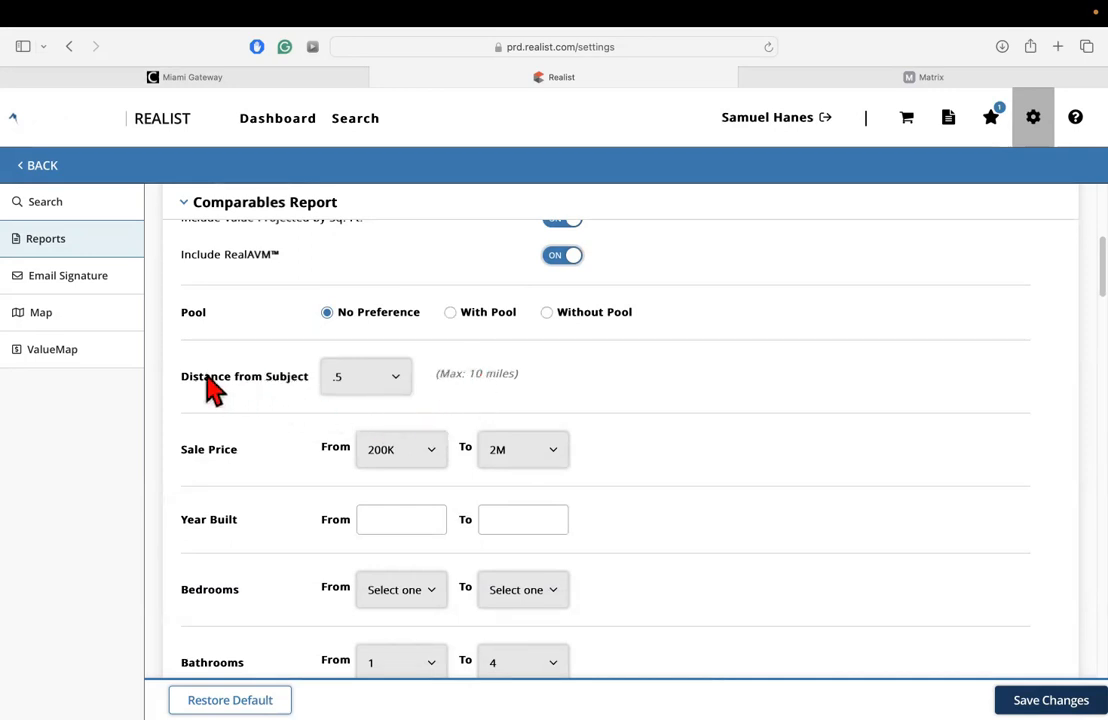
{"action": "left_click", "coordinate": [377, 385]}
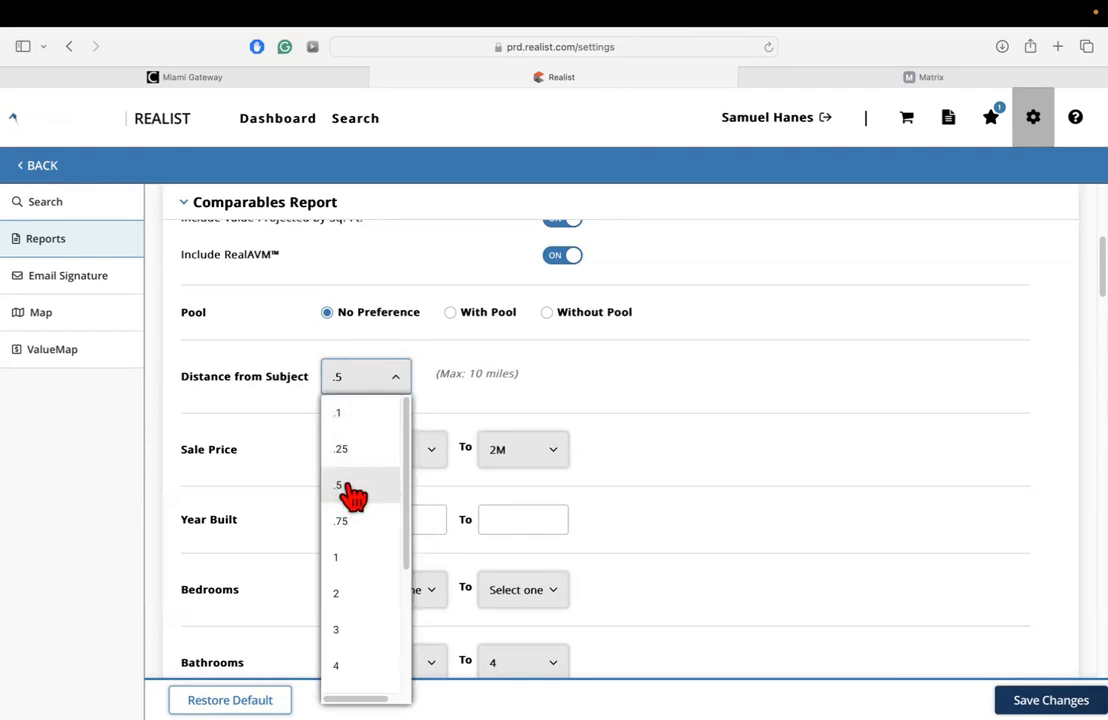
{"action": "left_click", "coordinate": [339, 386]}
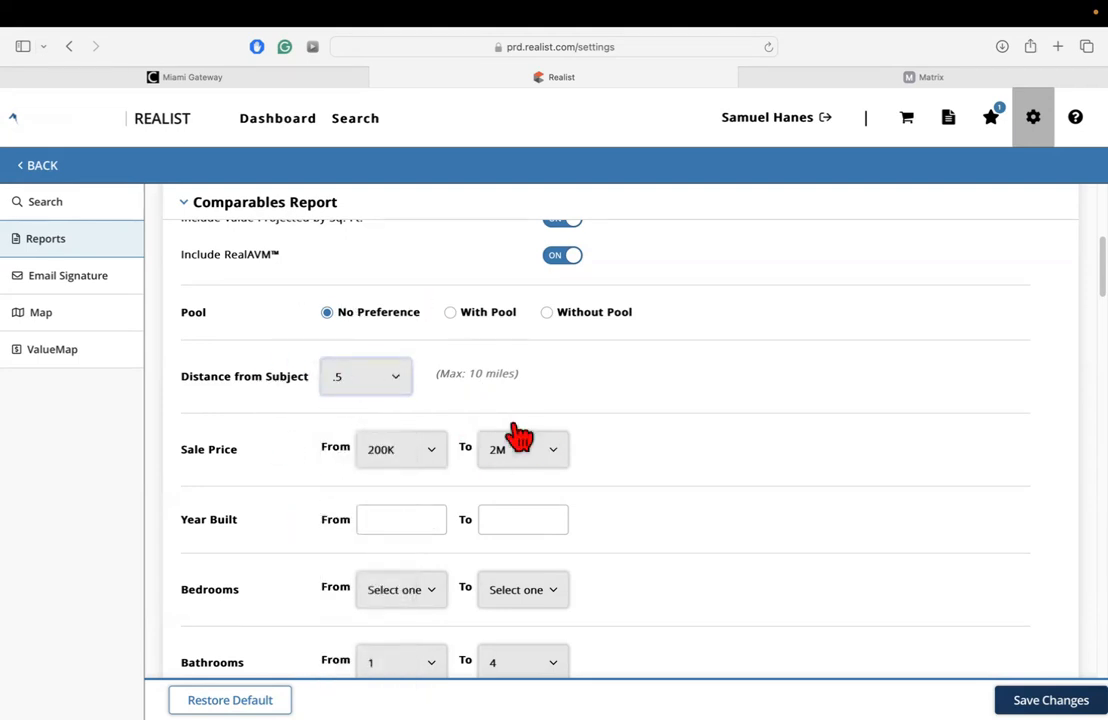
{"action": "left_click", "coordinate": [398, 390]}
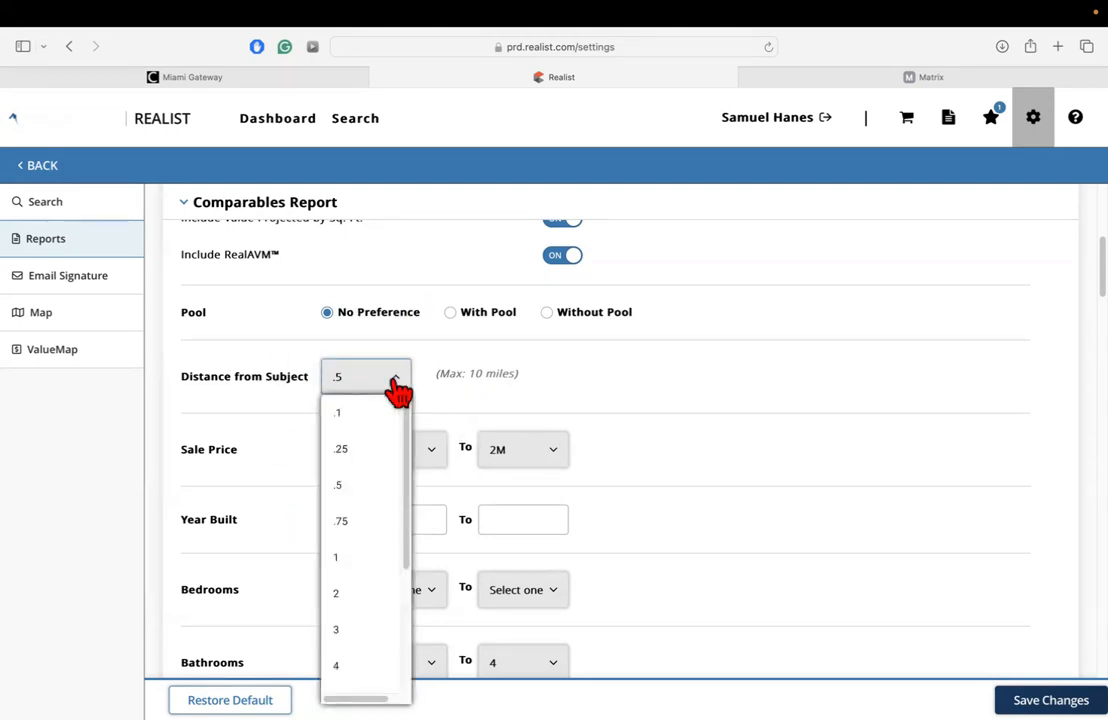
{"action": "left_click", "coordinate": [388, 386]}
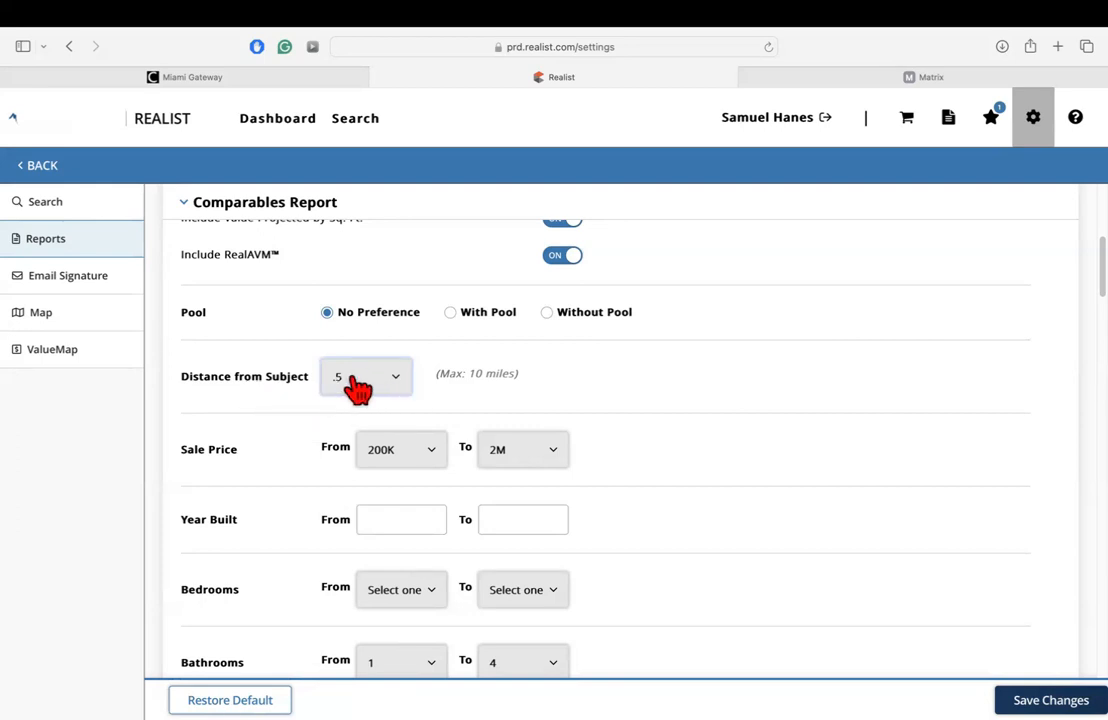
Examine the available lower and upper Sale Price limits for the Comparables Report without choosing new ones.
{"action": "scroll", "coordinate": [277, 502], "scroll_direction": "down", "scroll_amount": 1}
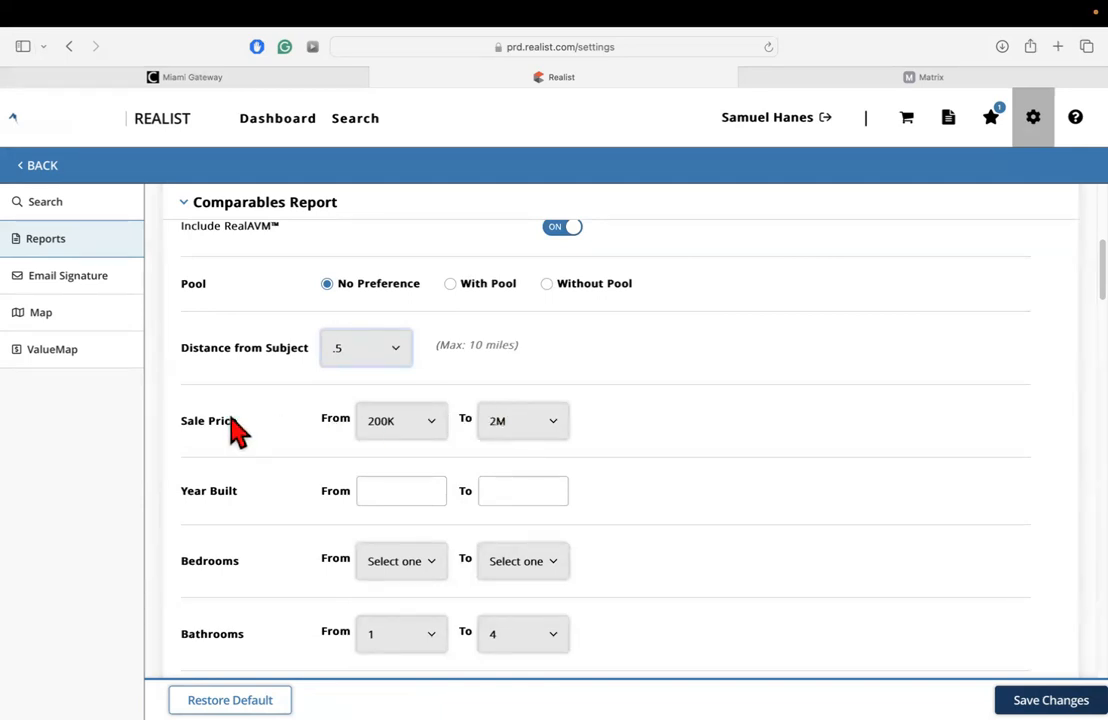
{"action": "left_click", "coordinate": [390, 425]}
{"action": "scroll", "coordinate": [405, 300], "scroll_direction": "down", "scroll_amount": 5}
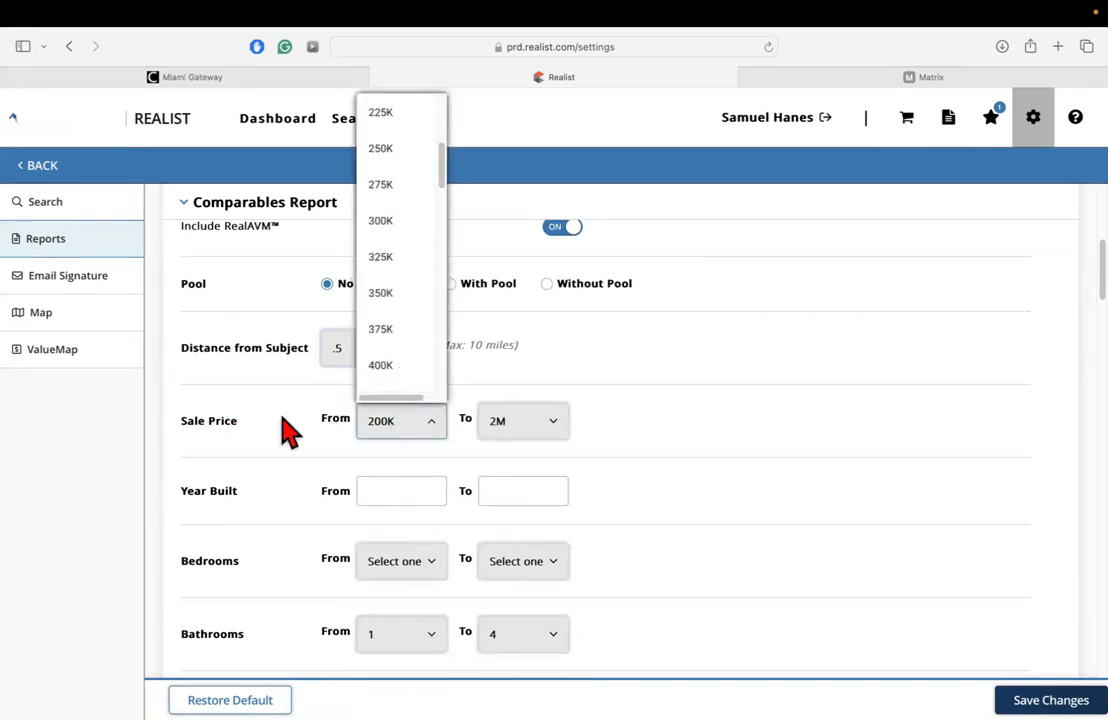
{"action": "left_click", "coordinate": [240, 432]}
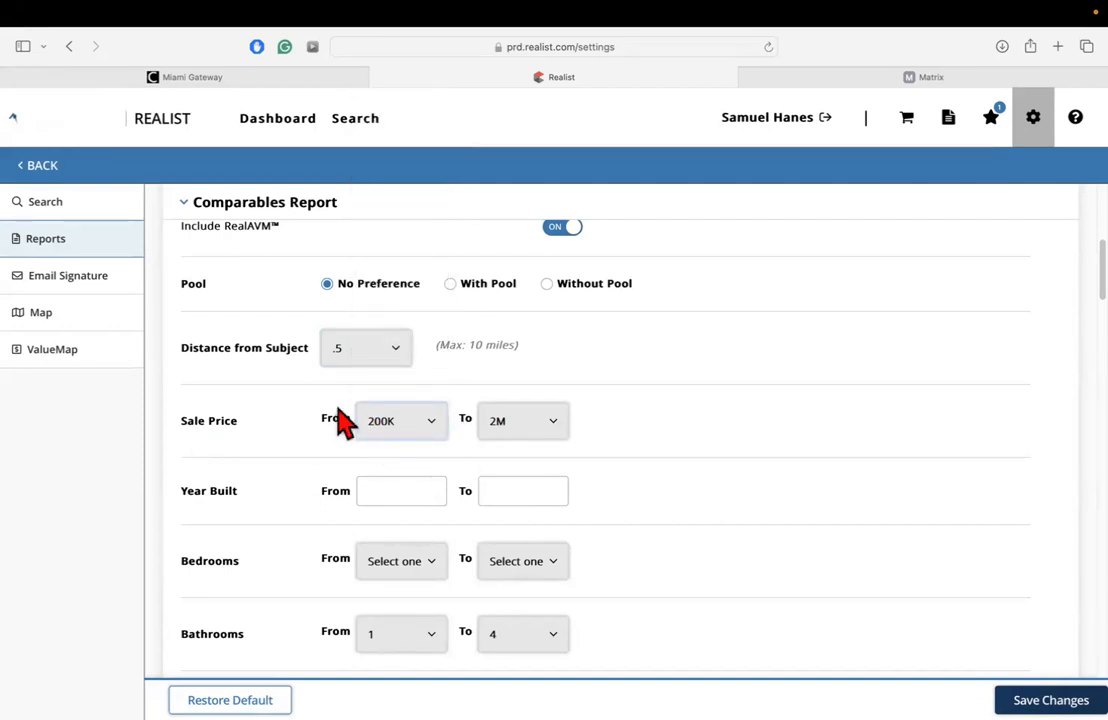
{"action": "left_click", "coordinate": [509, 430]}
{"action": "scroll", "coordinate": [542, 316], "scroll_direction": "down", "scroll_amount": 4}
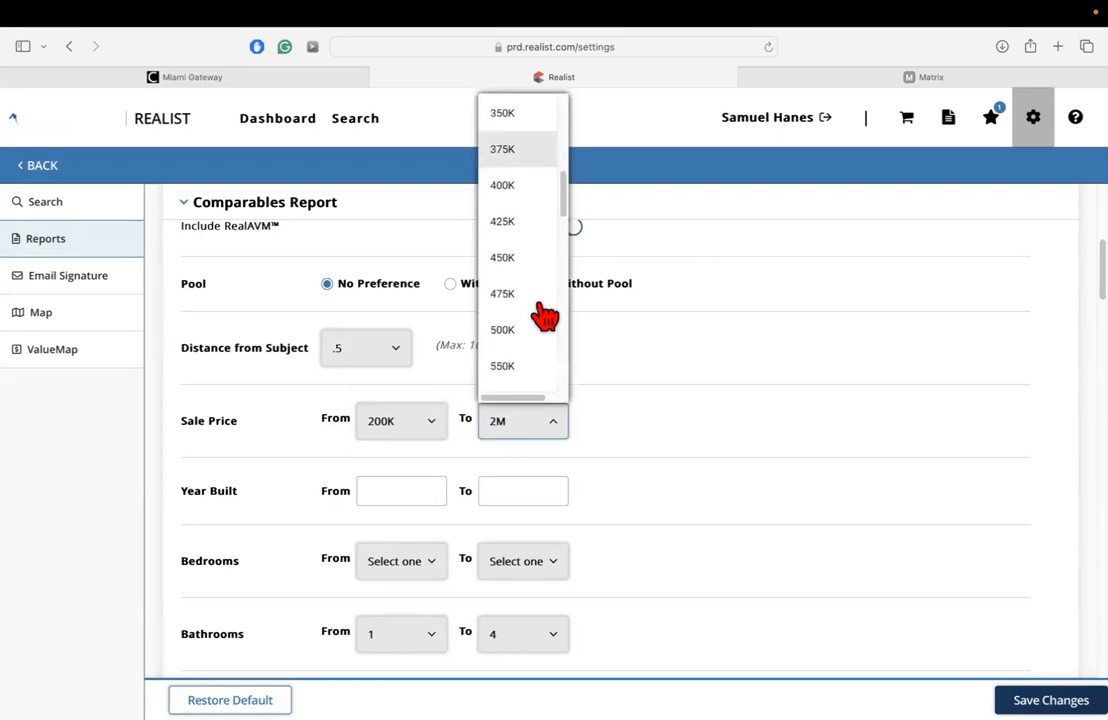
{"action": "scroll", "coordinate": [545, 316], "scroll_direction": "down", "scroll_amount": 12}
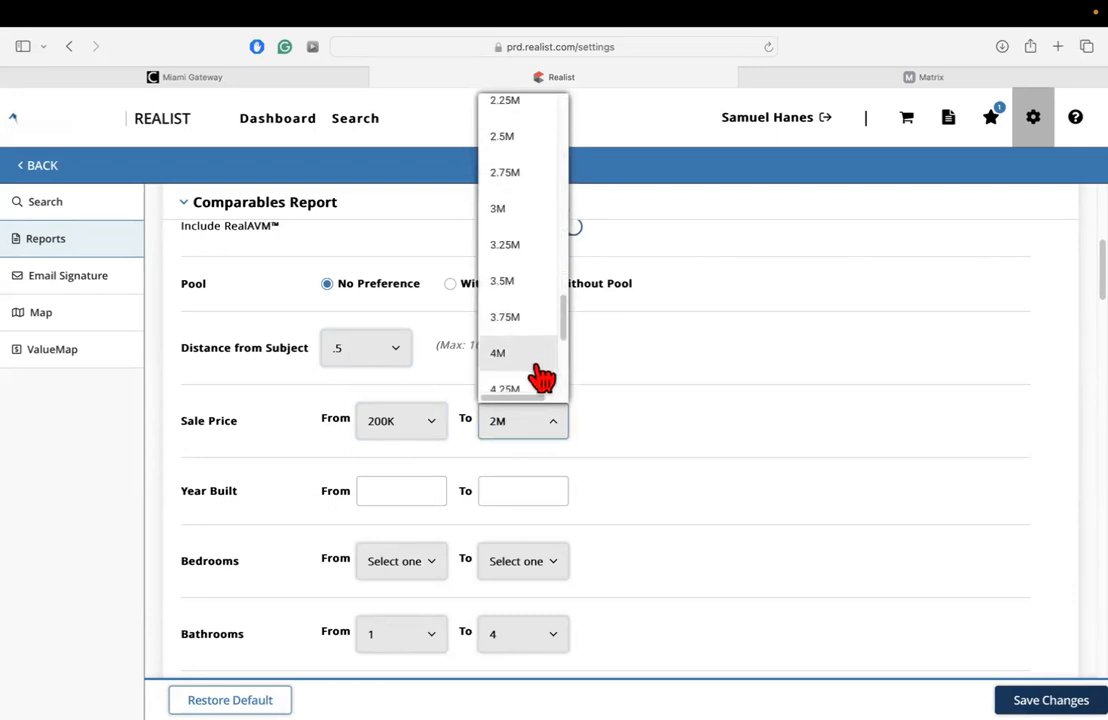
{"action": "left_click", "coordinate": [668, 413]}
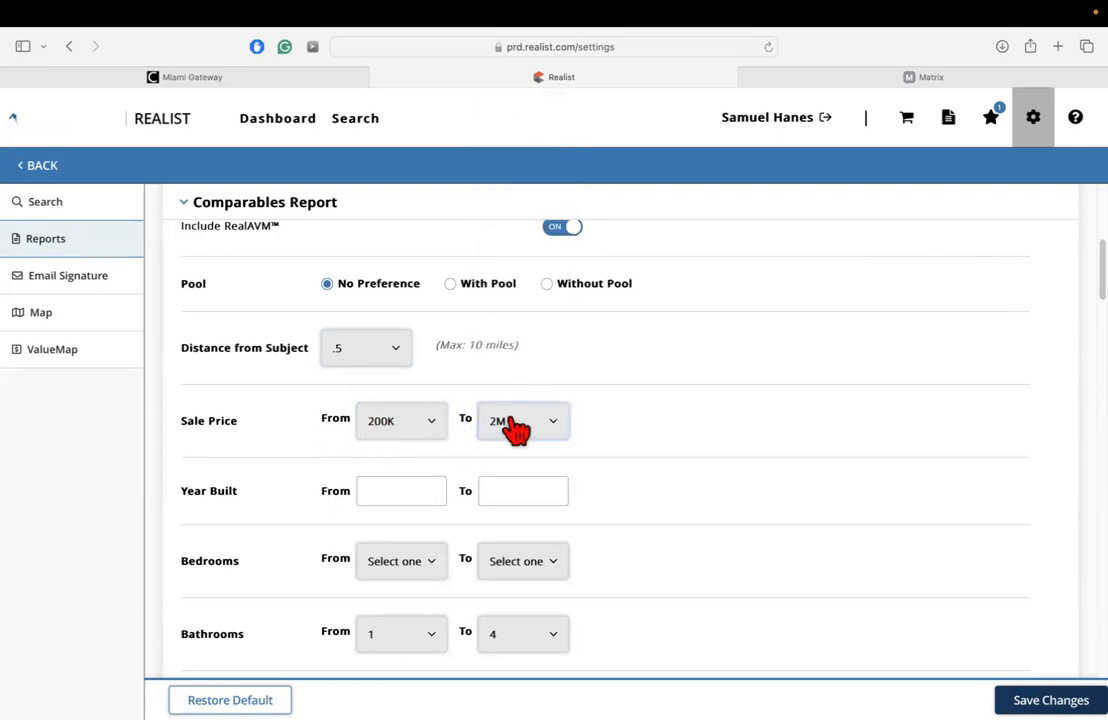
Inspect the From and To fields of the Year Built range without entering any years.
{"action": "scroll", "coordinate": [368, 447], "scroll_direction": "down", "scroll_amount": 3}
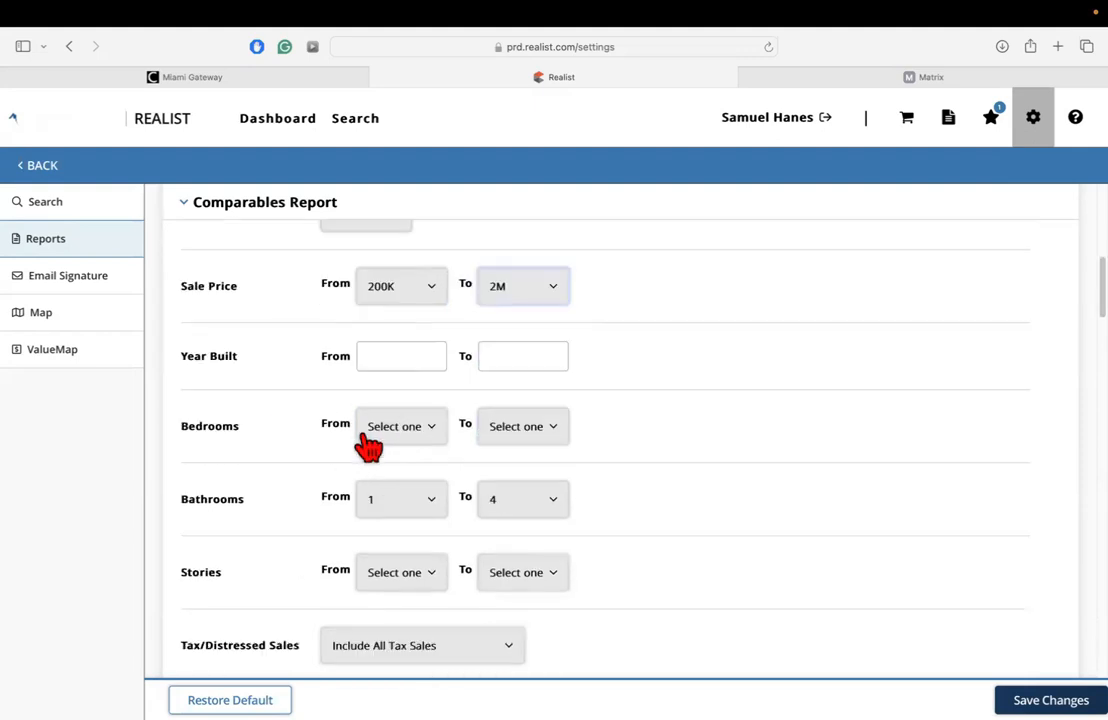
{"action": "left_click", "coordinate": [400, 357]}
{"action": "left_click", "coordinate": [482, 364]}
{"action": "left_click", "coordinate": [383, 355]}
{"action": "left_click", "coordinate": [532, 355]}
{"action": "left_click", "coordinate": [378, 362]}
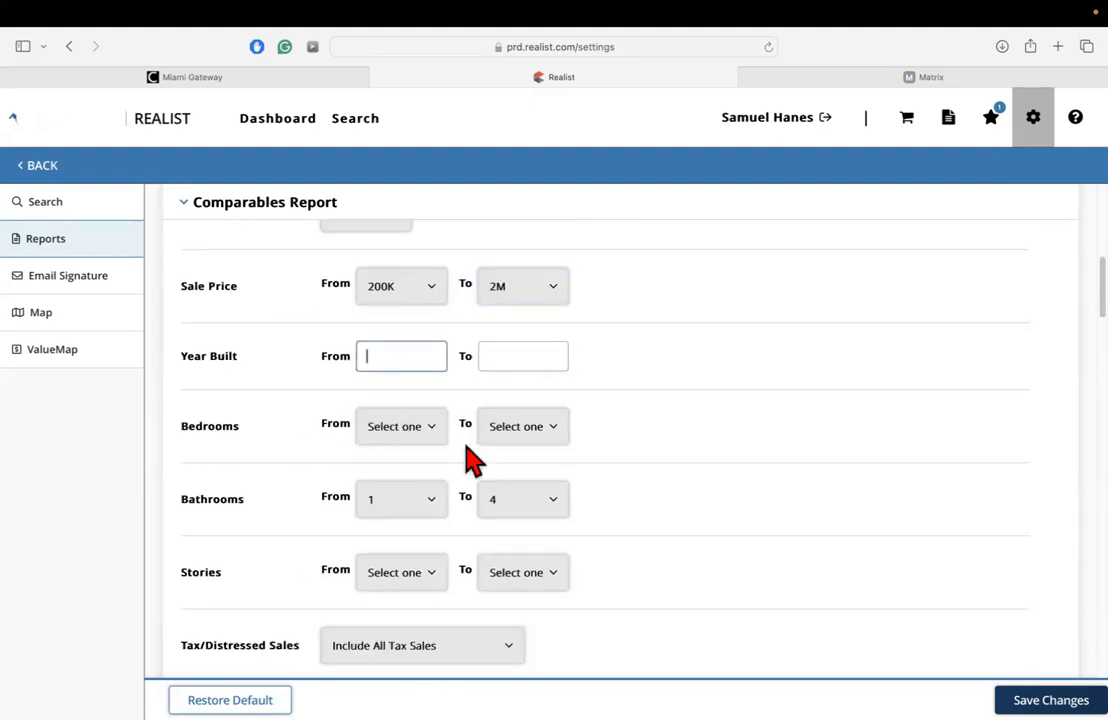
{"action": "left_click", "coordinate": [509, 361]}
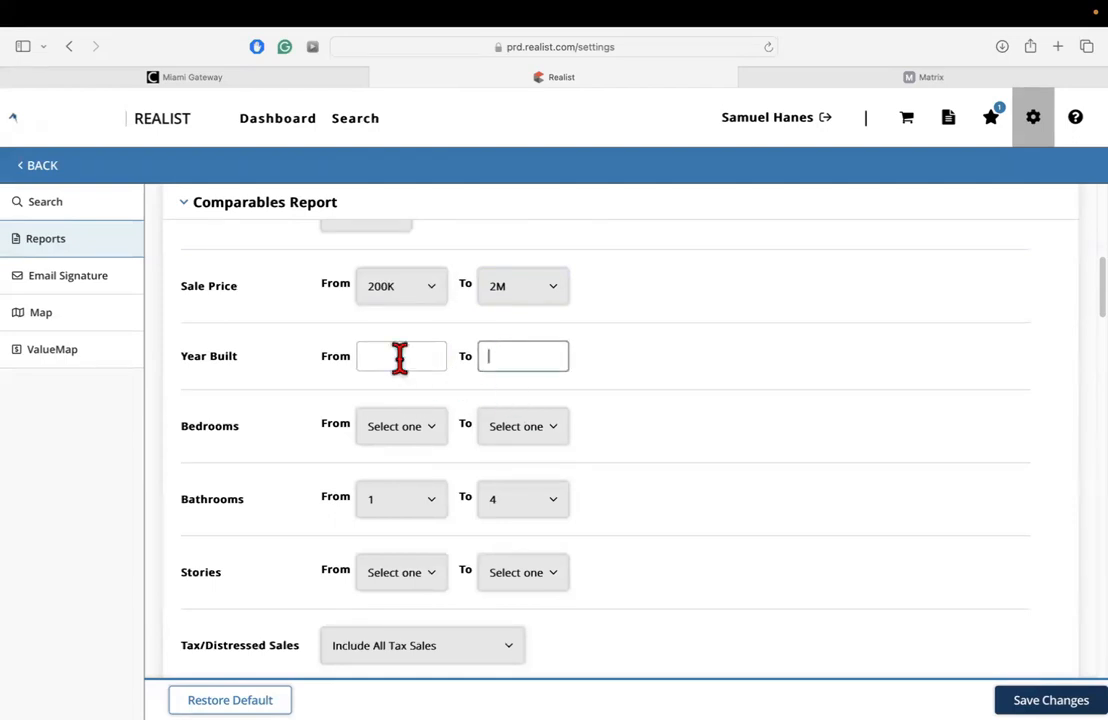
{"action": "left_click", "coordinate": [400, 361]}
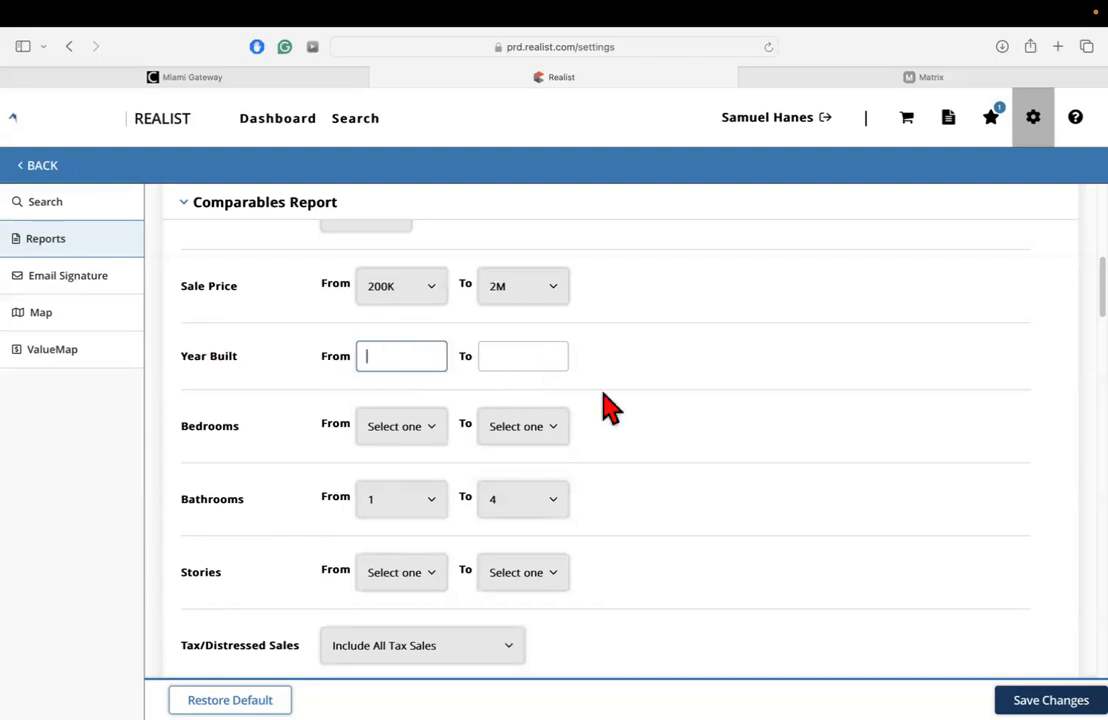
Examine the Tax/Distressed Sales choices and keep Include All Tax Sales selected.
{"action": "scroll", "coordinate": [611, 408], "scroll_direction": "down", "scroll_amount": 1}
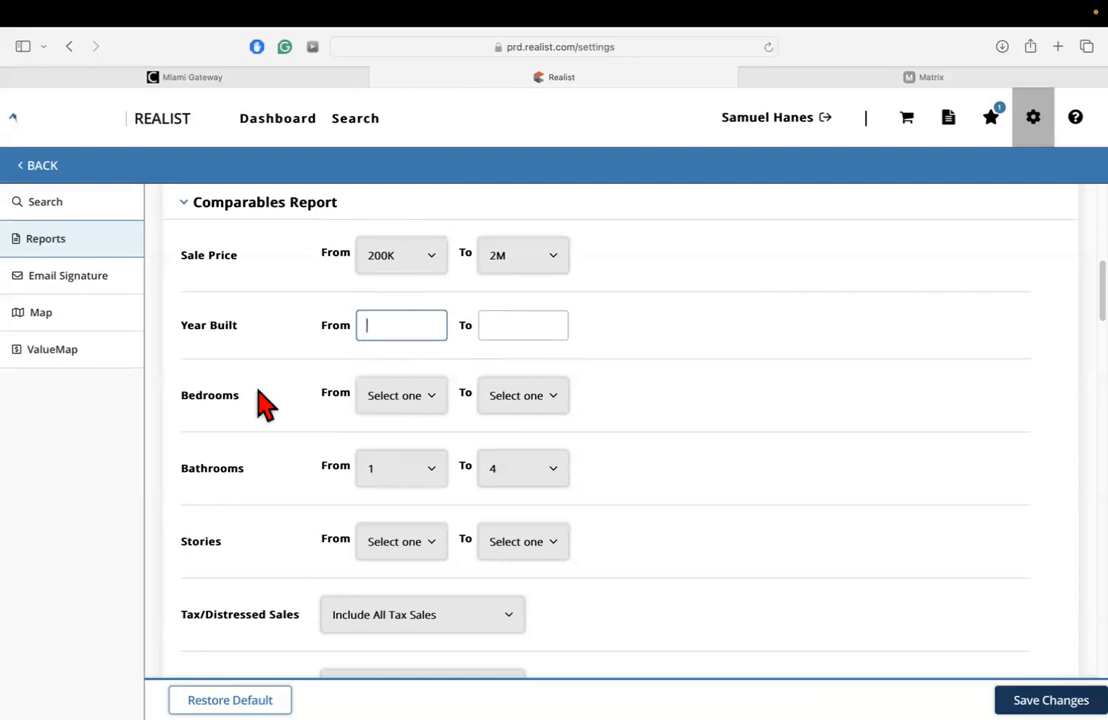
{"action": "scroll", "coordinate": [275, 435], "scroll_direction": "down", "scroll_amount": 1}
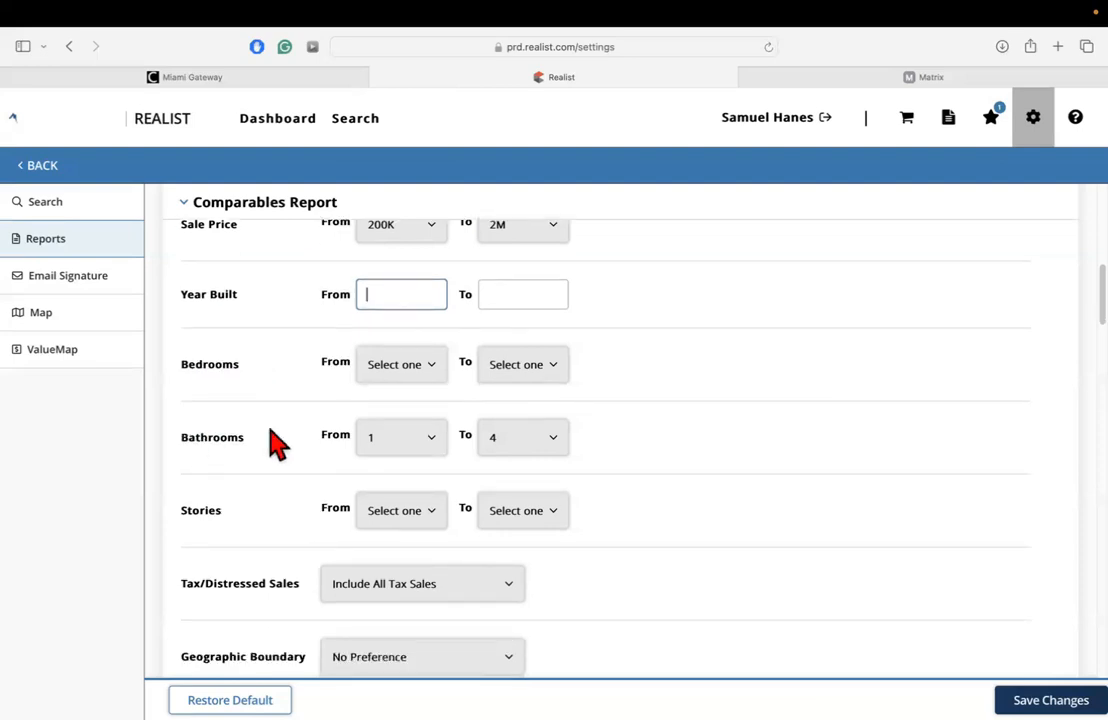
{"action": "scroll", "coordinate": [272, 445], "scroll_direction": "down", "scroll_amount": 2}
{"action": "scroll", "coordinate": [292, 462], "scroll_direction": "down", "scroll_amount": 5}
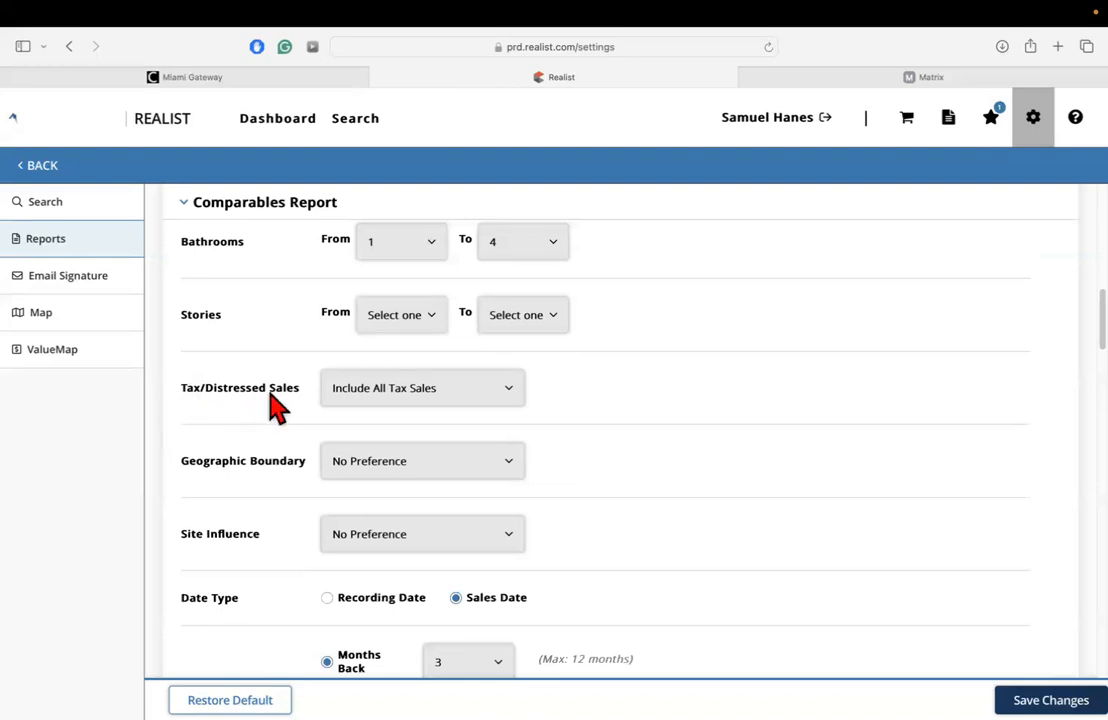
{"action": "left_click", "coordinate": [392, 390]}
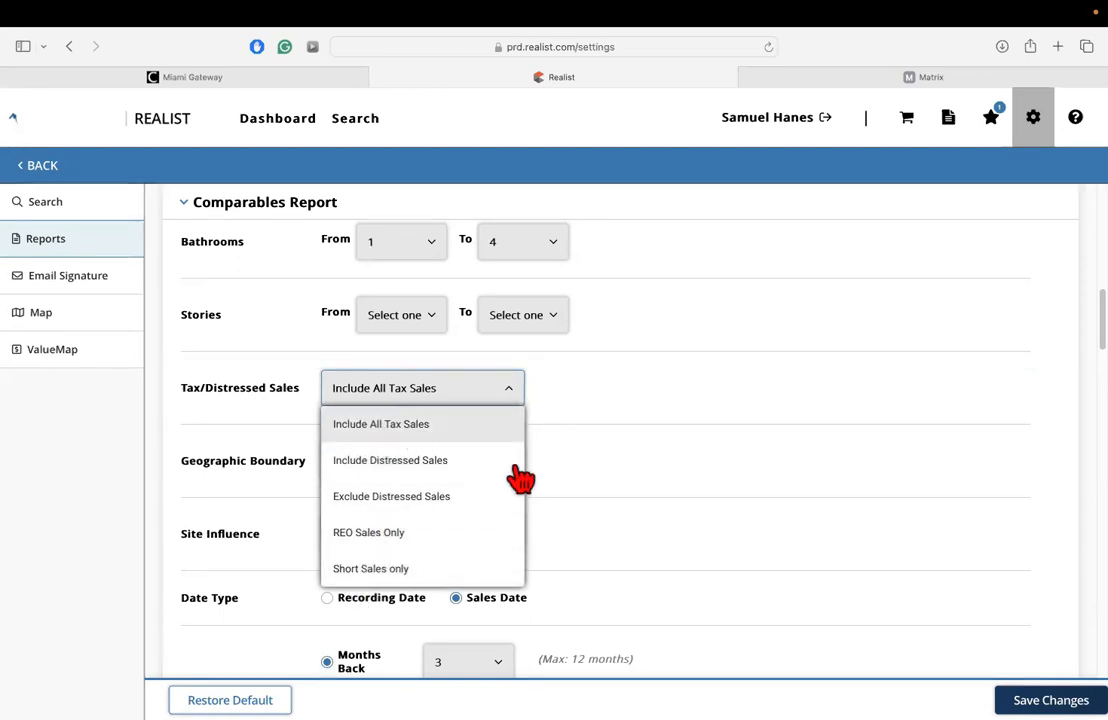
{"action": "left_click", "coordinate": [472, 425]}
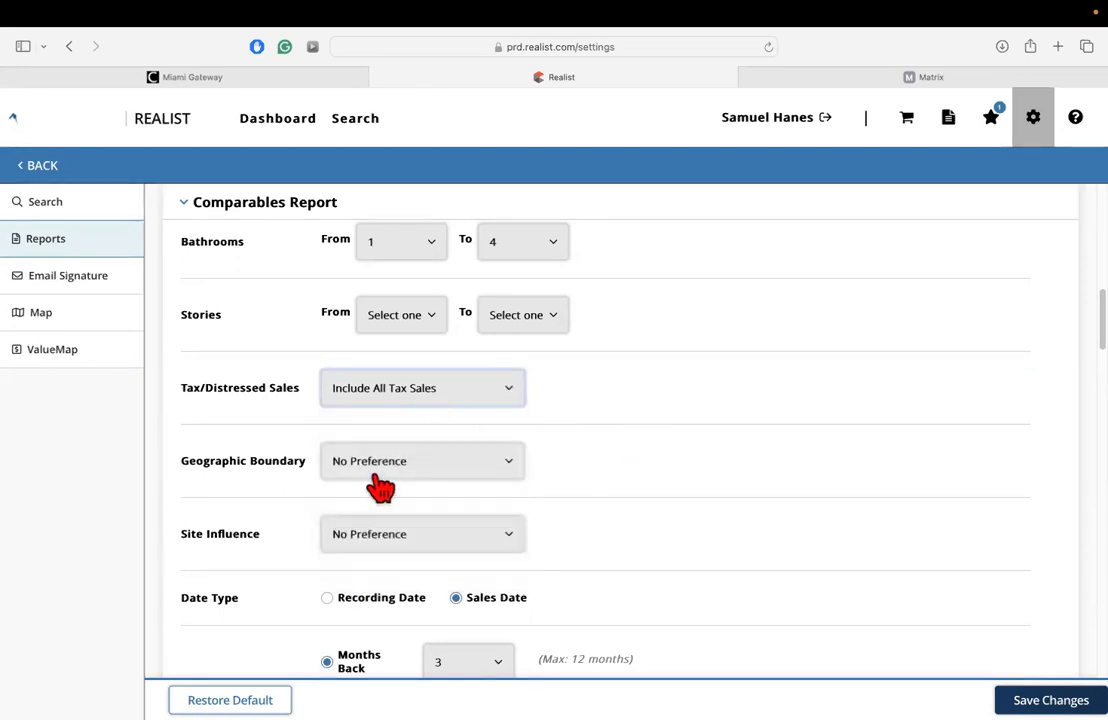
Examine the available Geographic Boundary and Site Influence choices, leaving both at No Preference.
{"action": "scroll", "coordinate": [330, 485], "scroll_direction": "down", "scroll_amount": 1}
{"action": "left_click", "coordinate": [390, 446]}
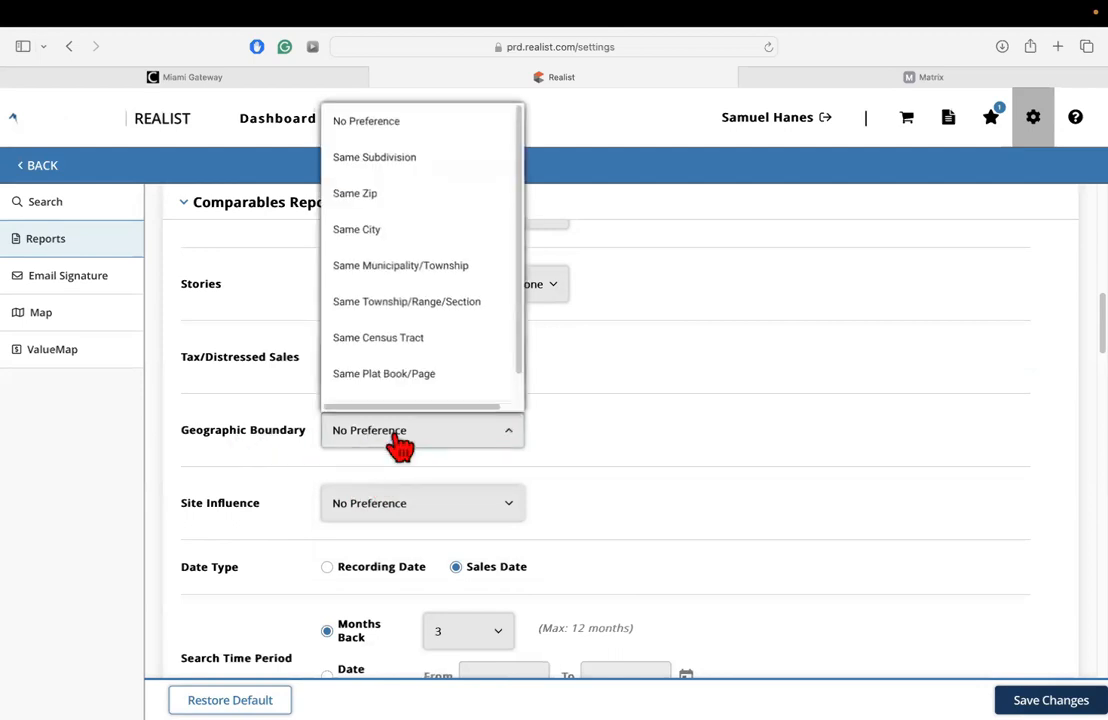
{"action": "scroll", "coordinate": [452, 320], "scroll_direction": "down", "scroll_amount": 1}
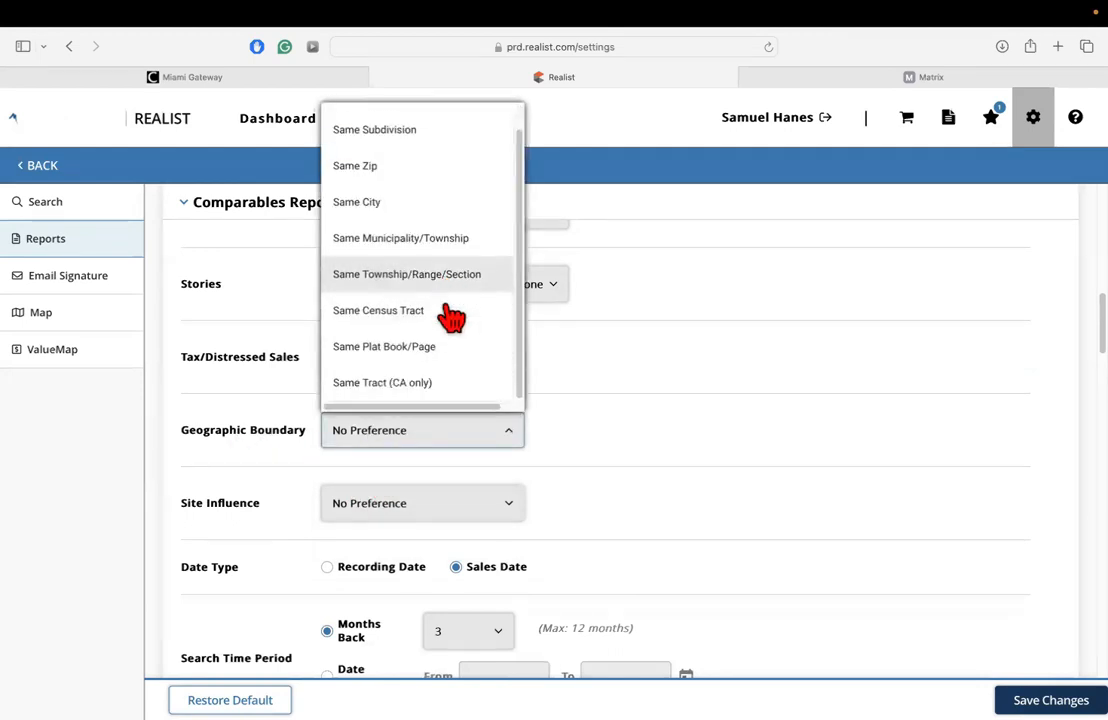
{"action": "scroll", "coordinate": [396, 350], "scroll_direction": "up", "scroll_amount": 1}
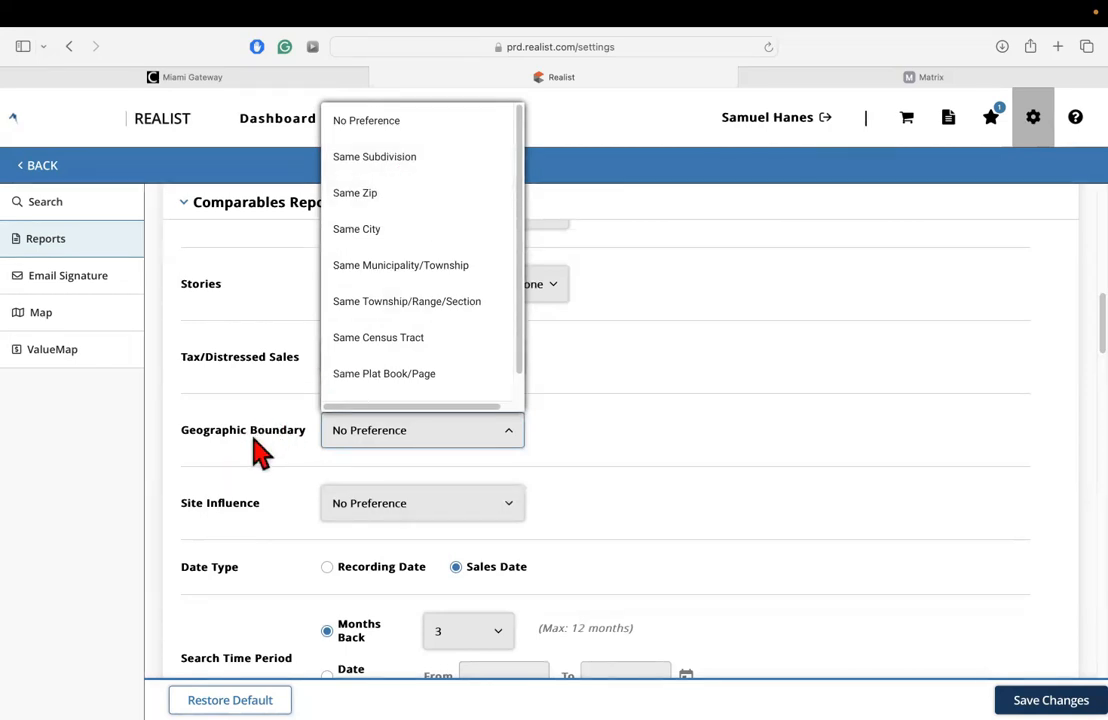
{"action": "left_click", "coordinate": [367, 433]}
{"action": "left_click", "coordinate": [368, 433]}
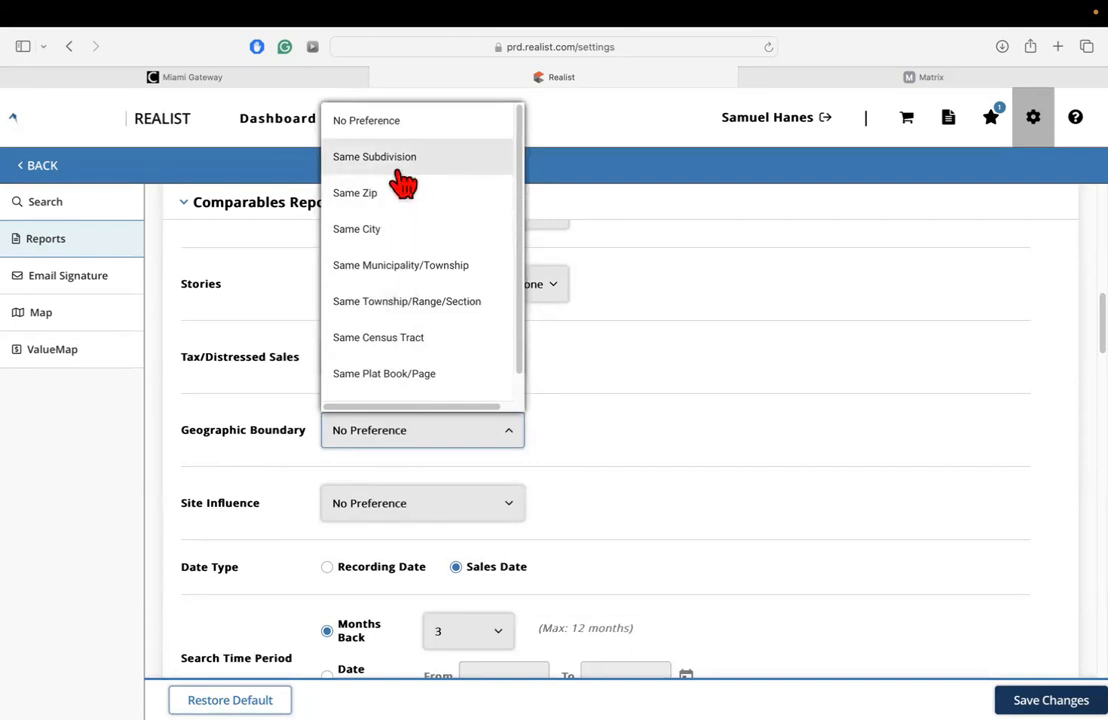
{"action": "left_click", "coordinate": [600, 430]}
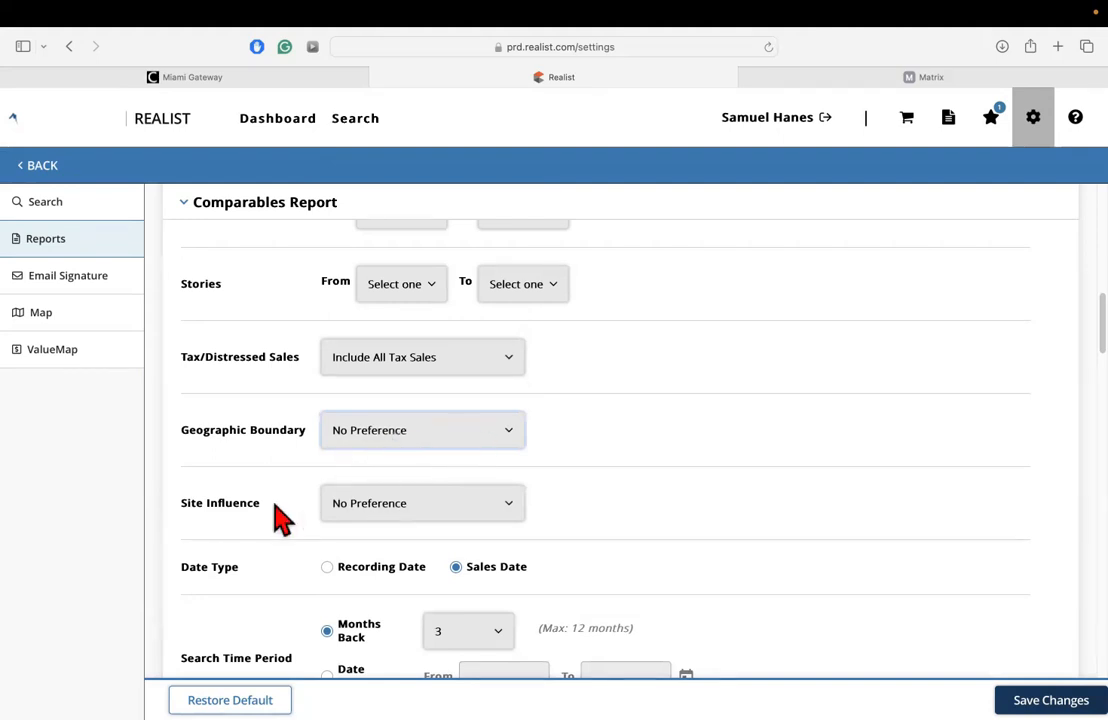
{"action": "left_click", "coordinate": [375, 507]}
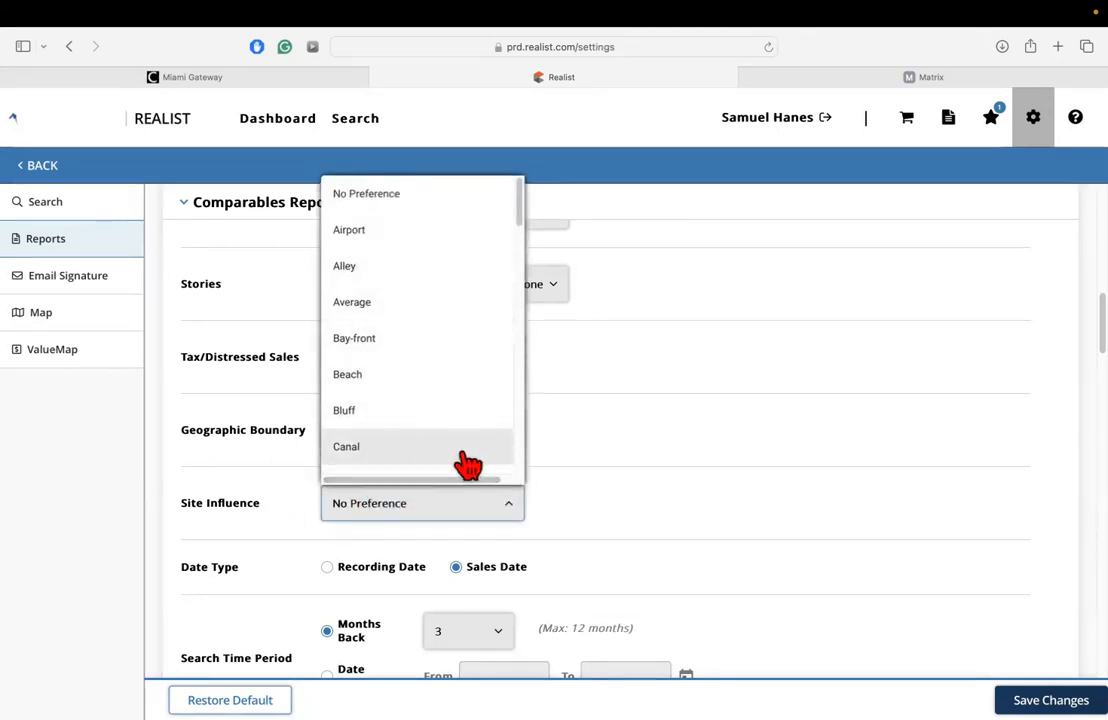
{"action": "left_click", "coordinate": [598, 468]}
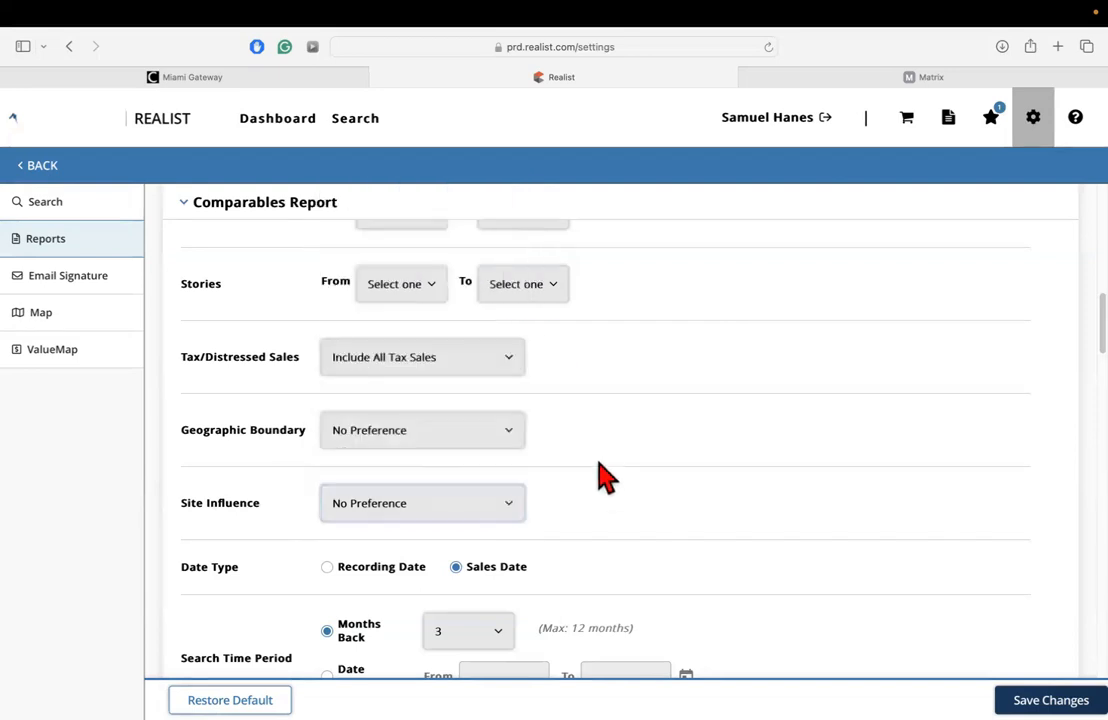
Examine the Date Type setting and the Months Back choices for the search time period, keeping 3 months selected.
{"action": "scroll", "coordinate": [470, 460], "scroll_direction": "down", "scroll_amount": 1}
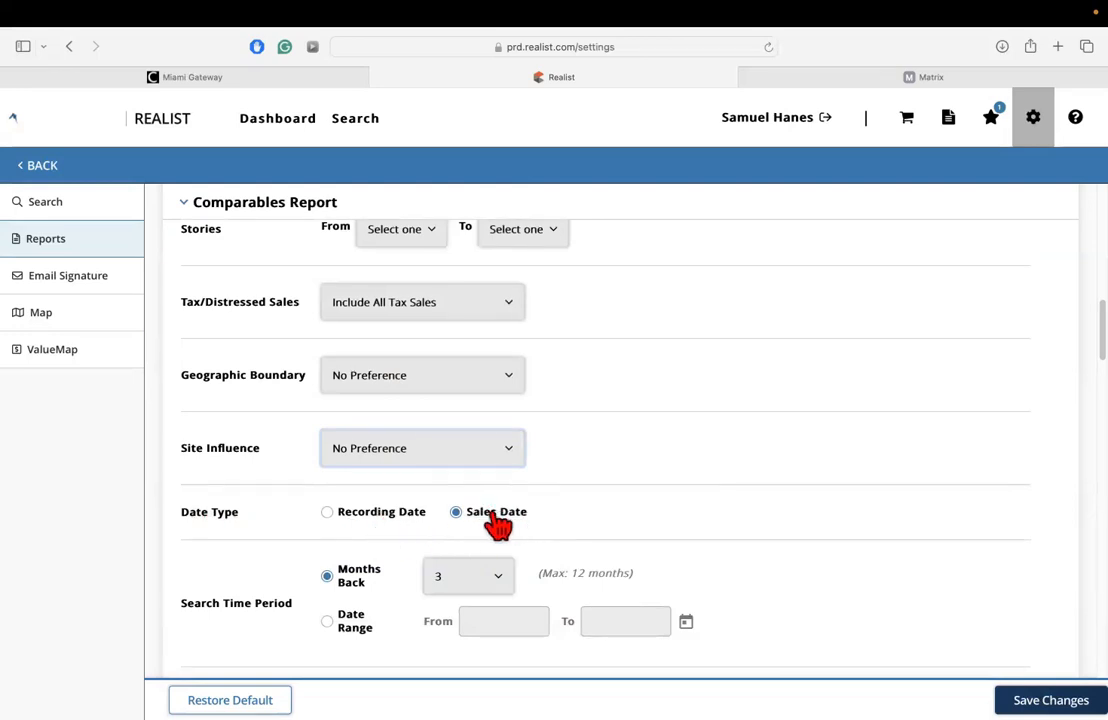
{"action": "scroll", "coordinate": [433, 544], "scroll_direction": "down", "scroll_amount": 3}
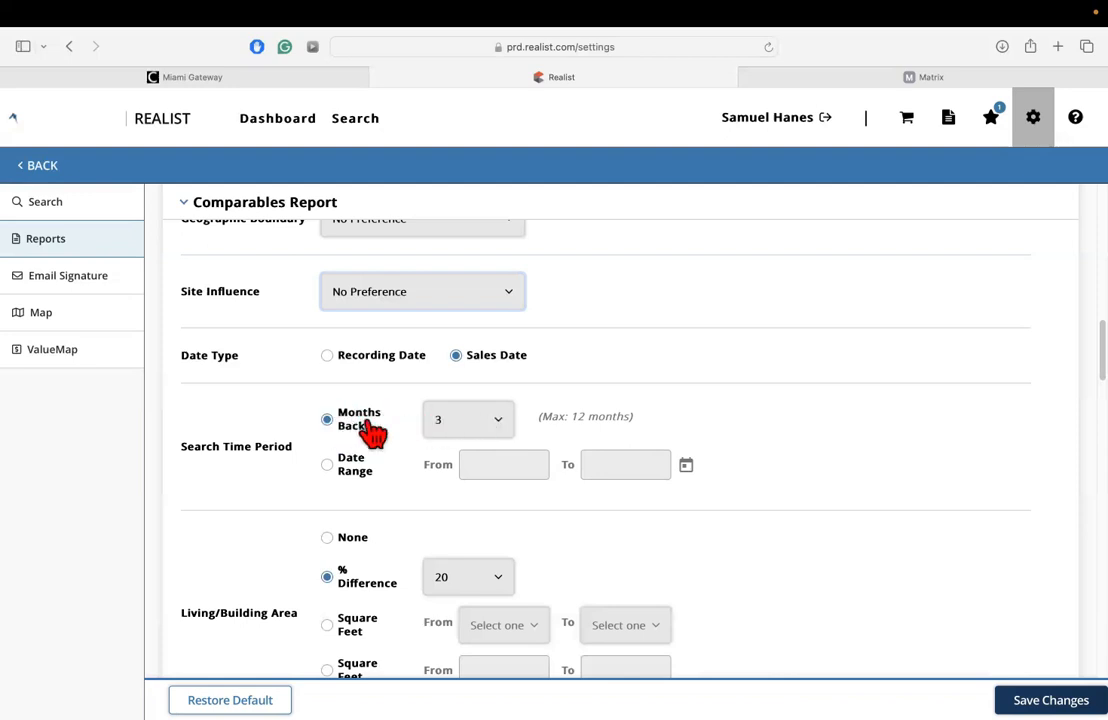
{"action": "left_click", "coordinate": [494, 428]}
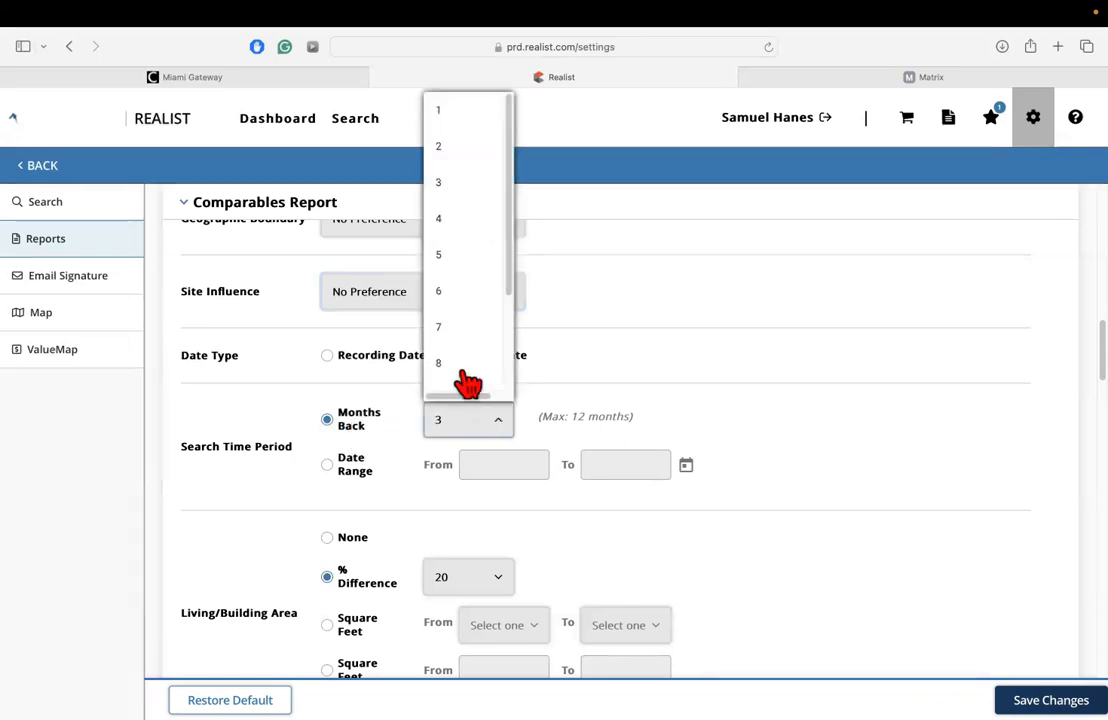
{"action": "left_click", "coordinate": [459, 205]}
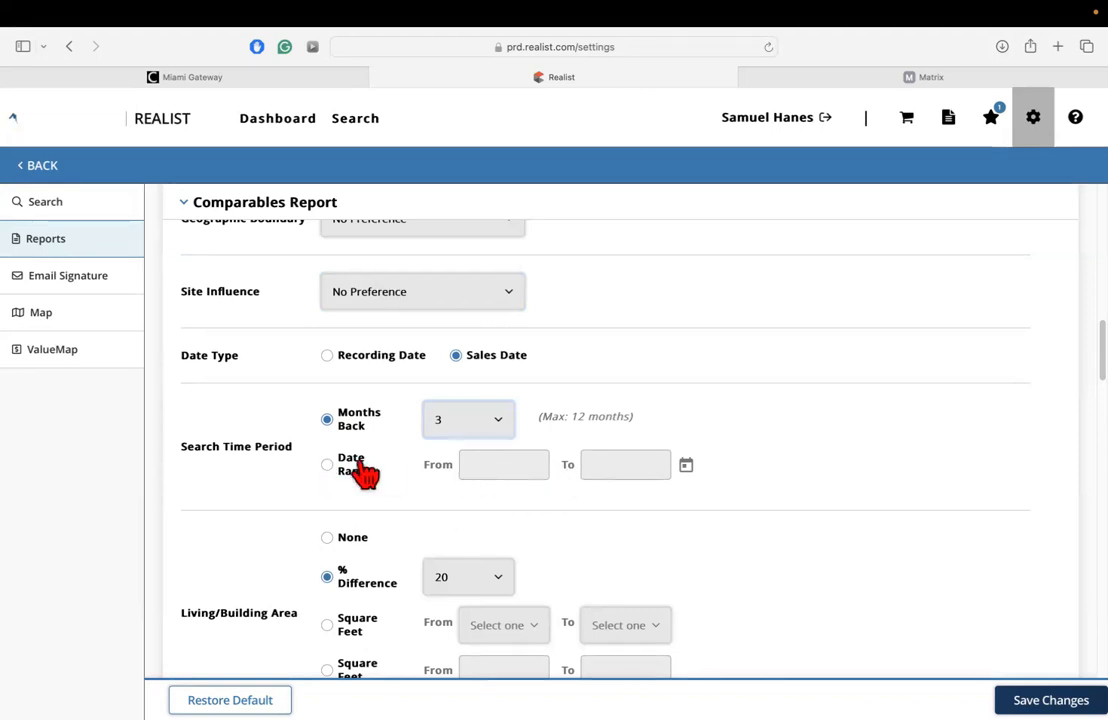
Examine the % Difference choices for Living/Building Area in the Comparables Report and keep 20 selected.
{"action": "scroll", "coordinate": [230, 514], "scroll_direction": "down", "scroll_amount": 5}
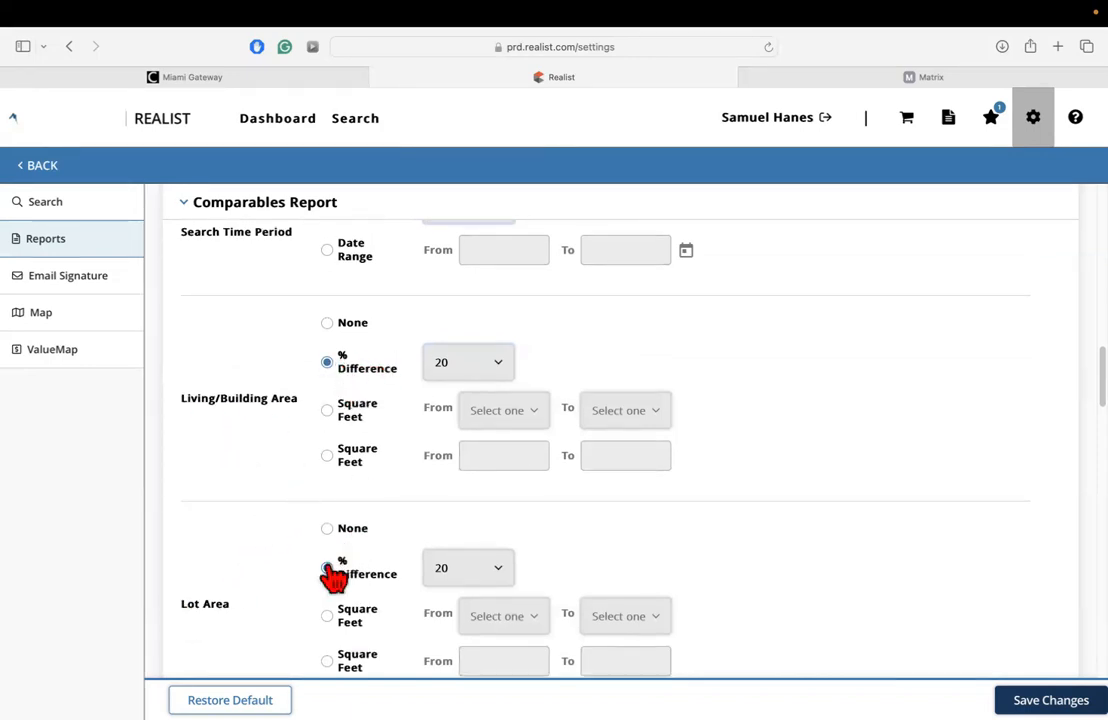
{"action": "left_click", "coordinate": [495, 378]}
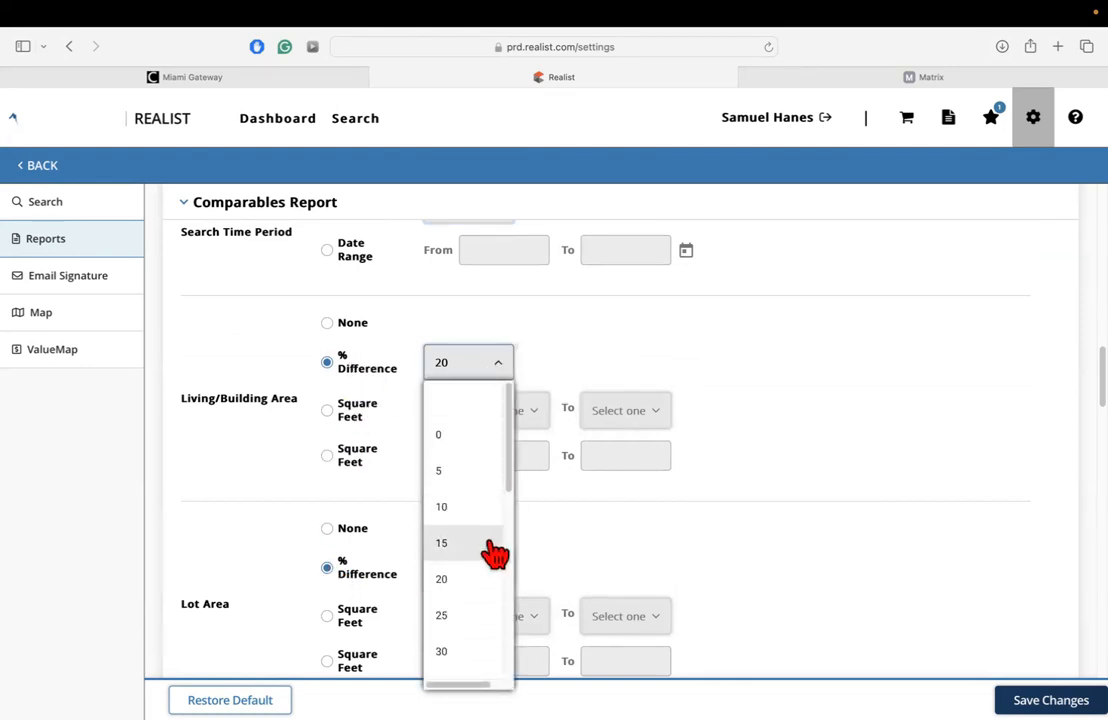
{"action": "left_click", "coordinate": [468, 578]}
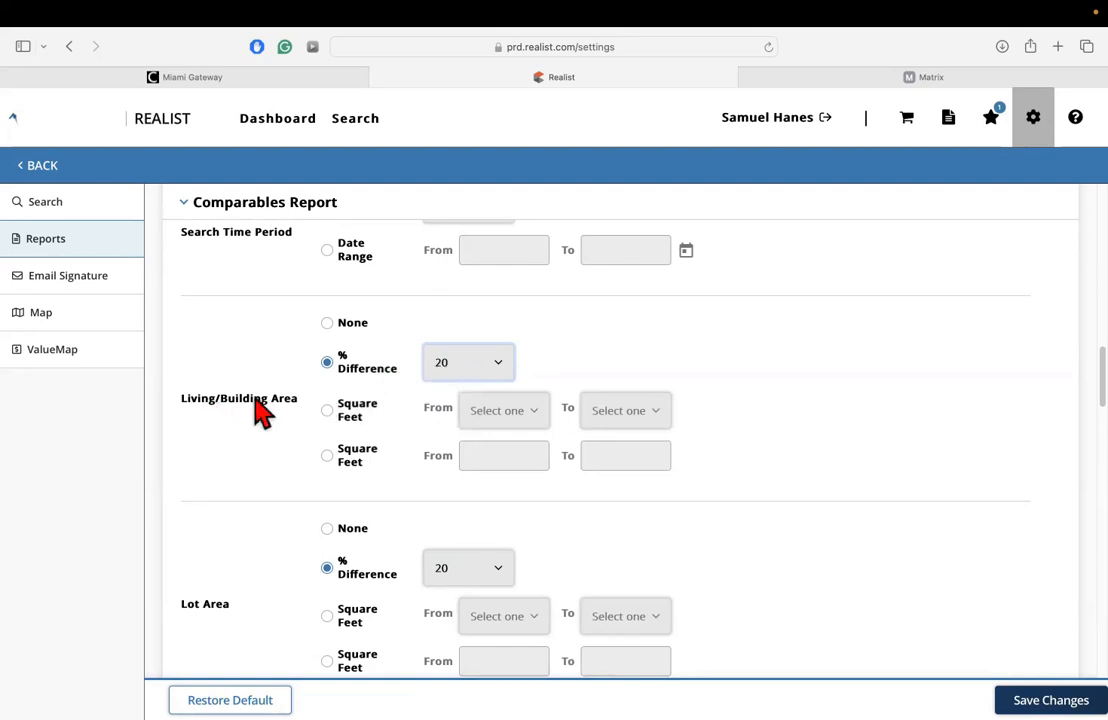
Examine the Lot Area, Land Use and Style filters at the end of the Comparables Report settings.
{"action": "scroll", "coordinate": [245, 530], "scroll_direction": "down", "scroll_amount": 1}
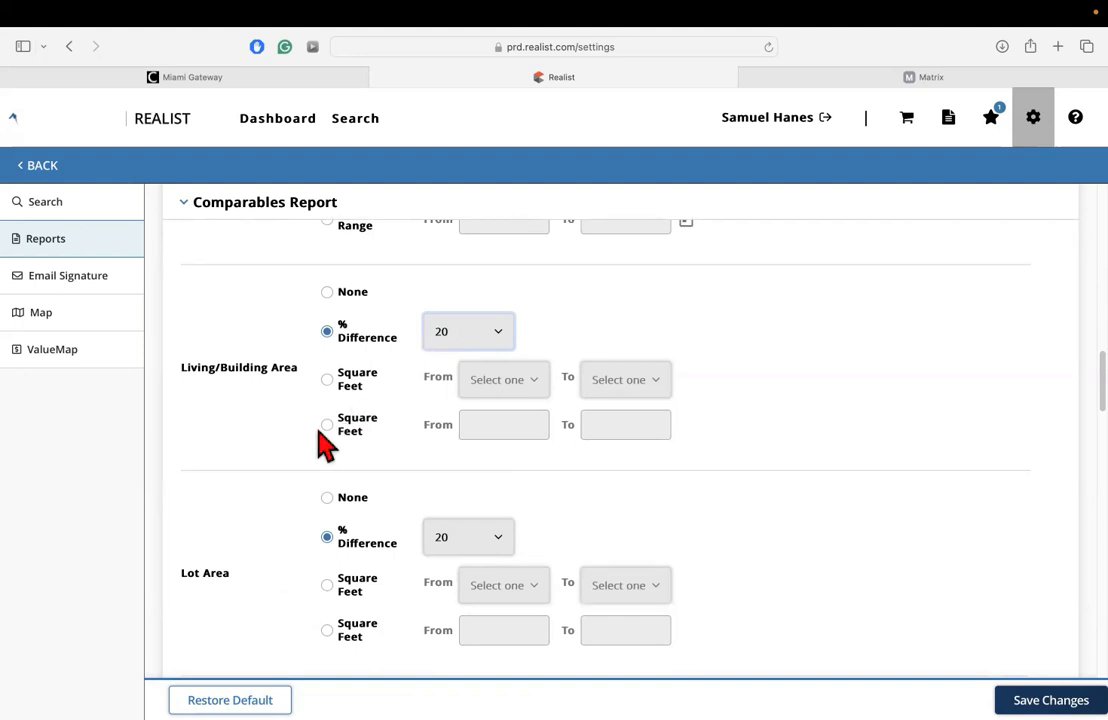
{"action": "scroll", "coordinate": [290, 437], "scroll_direction": "down", "scroll_amount": 4}
{"action": "scroll", "coordinate": [289, 440], "scroll_direction": "down", "scroll_amount": 4}
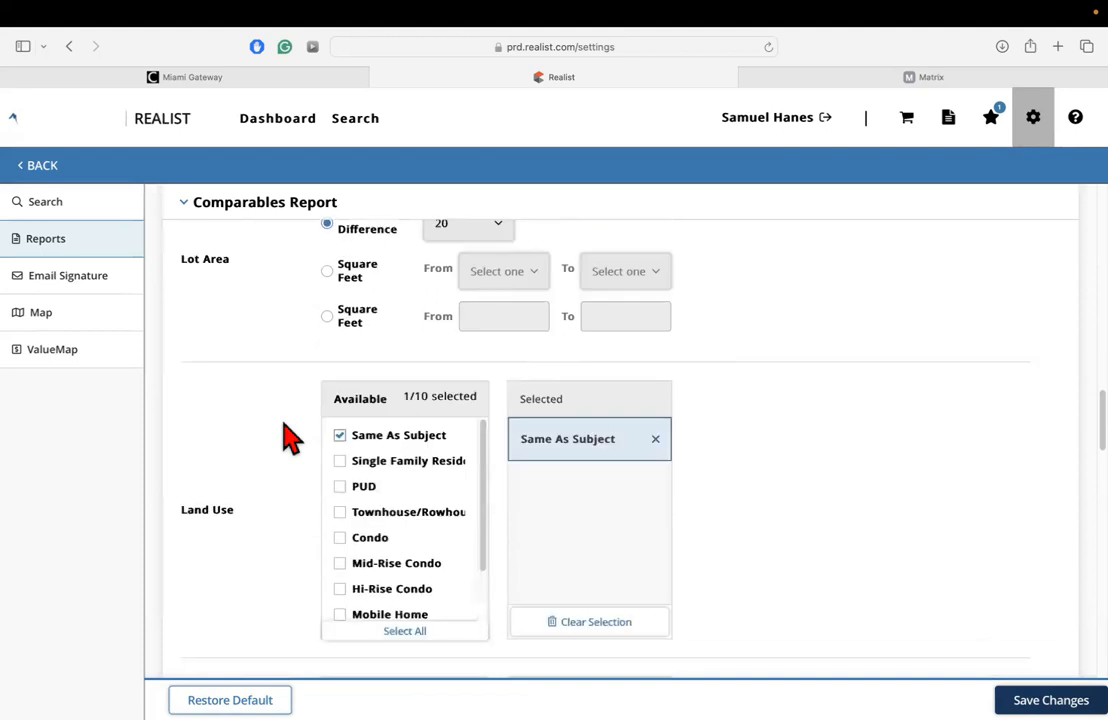
{"action": "scroll", "coordinate": [240, 485], "scroll_direction": "down", "scroll_amount": 1}
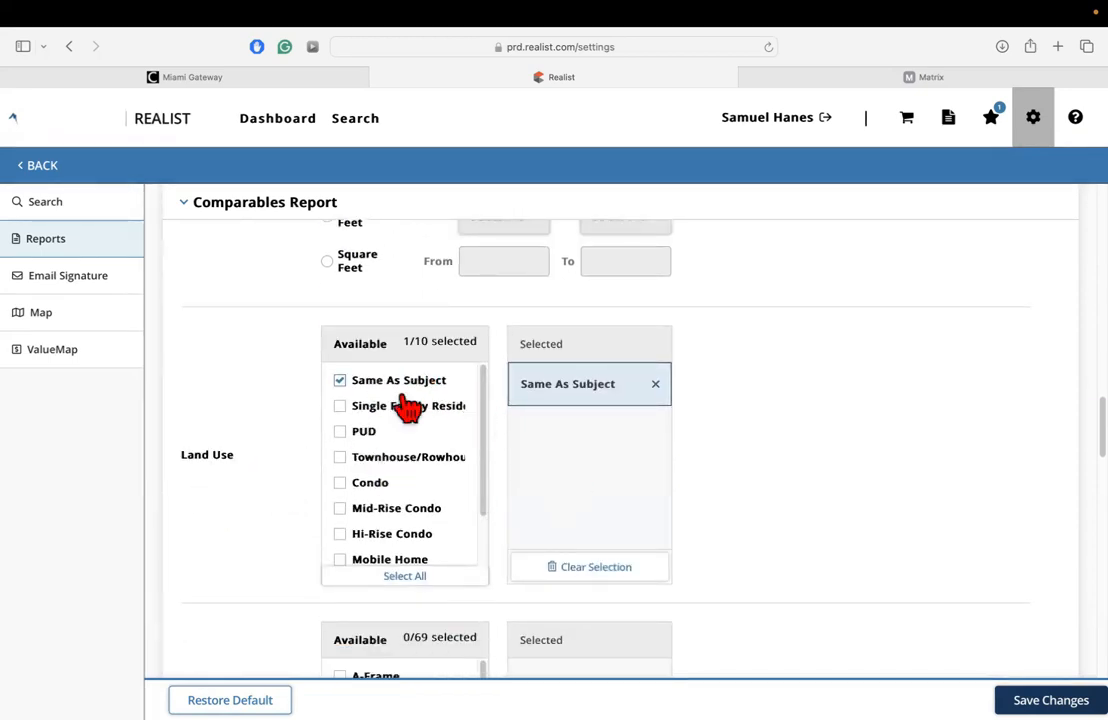
{"action": "scroll", "coordinate": [405, 400], "scroll_direction": "down", "scroll_amount": 1}
{"action": "scroll", "coordinate": [398, 410], "scroll_direction": "down", "scroll_amount": 1}
{"action": "scroll", "coordinate": [262, 445], "scroll_direction": "down", "scroll_amount": 9}
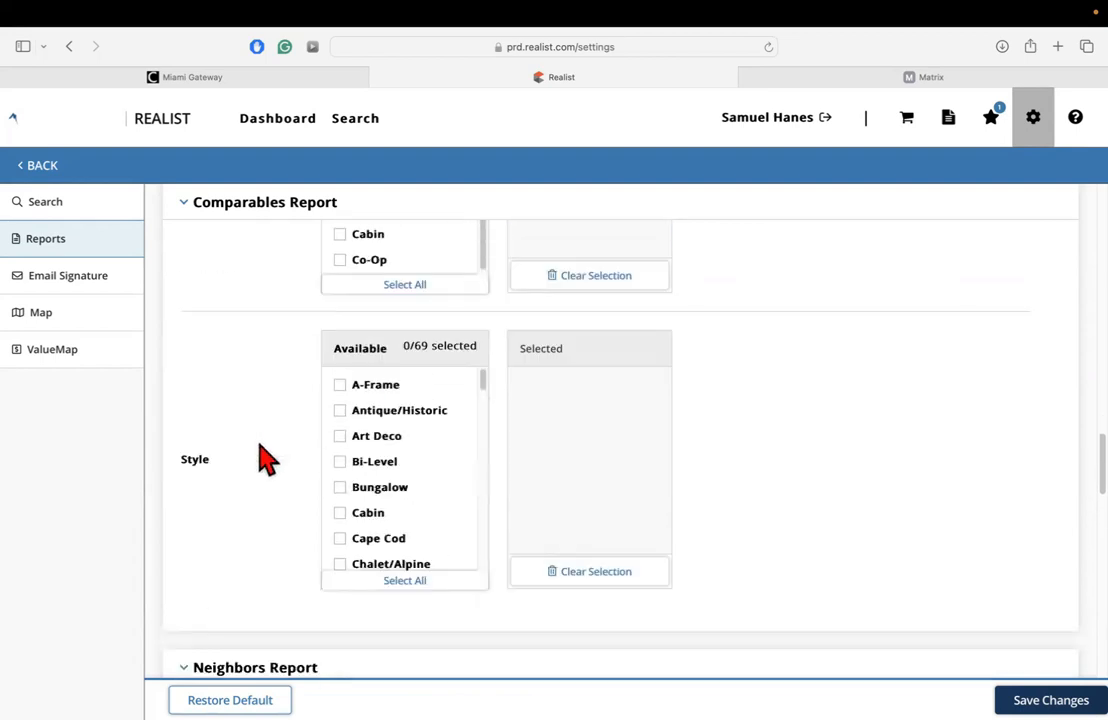
{"action": "scroll", "coordinate": [240, 280], "scroll_direction": "down", "scroll_amount": 4}
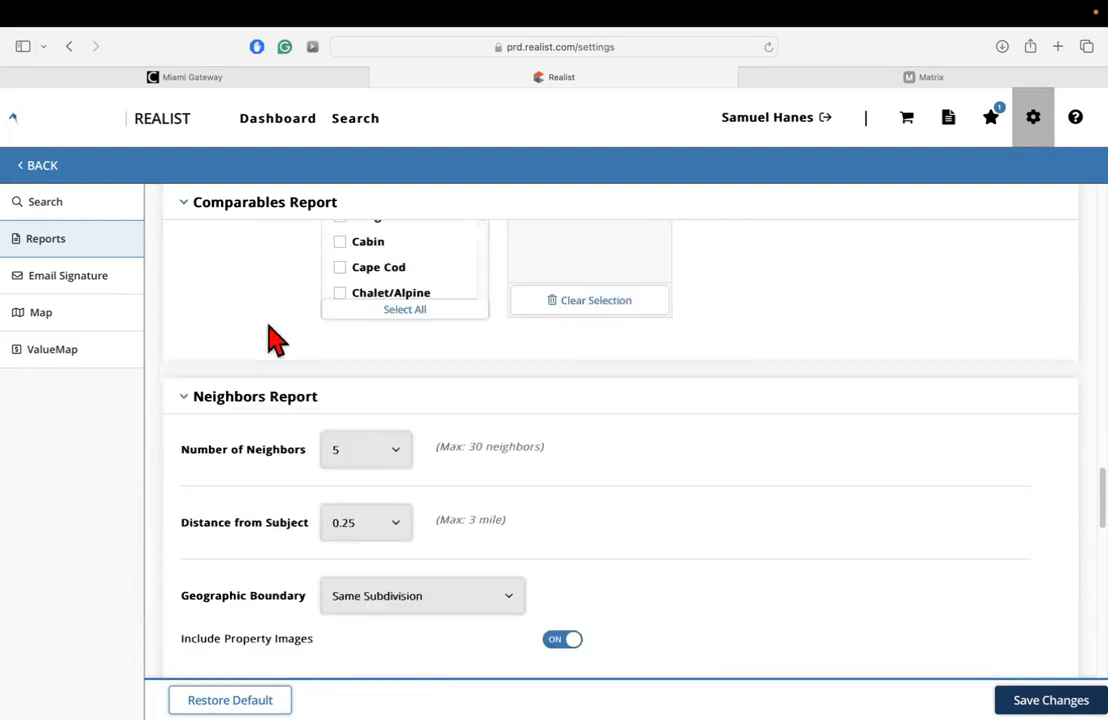
Examine the Geographic Boundary choices for the Neighbors Report and keep Same Subdivision selected.
{"action": "left_click", "coordinate": [238, 214]}
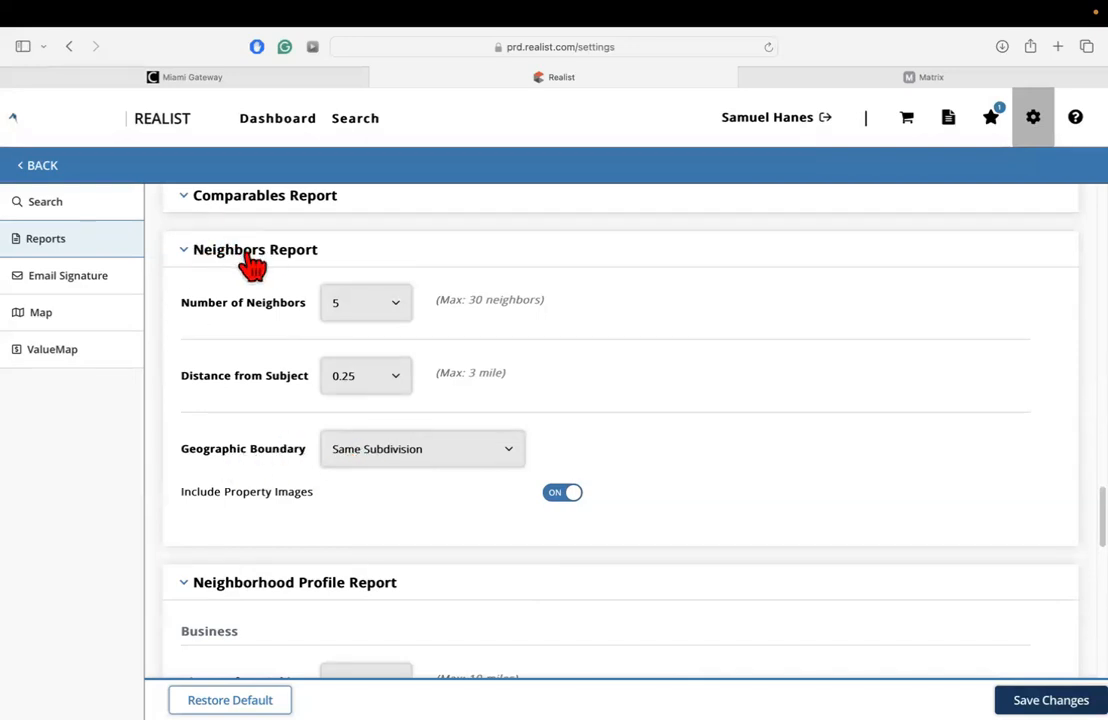
{"action": "left_click", "coordinate": [370, 449]}
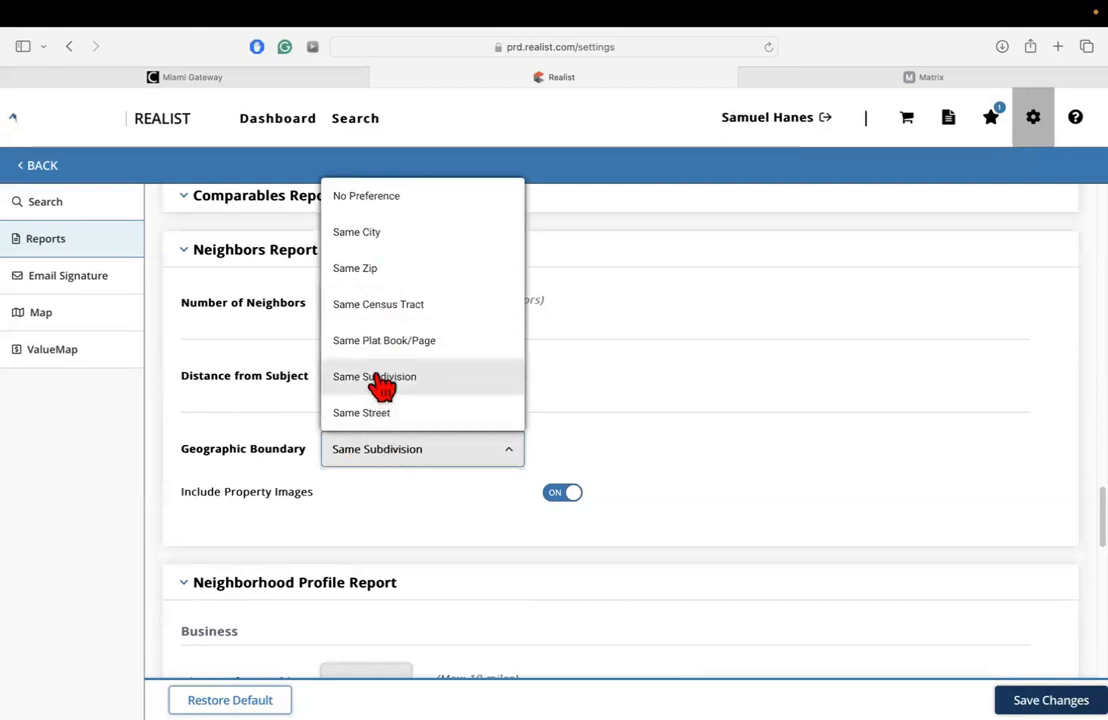
{"action": "left_click", "coordinate": [381, 385]}
{"action": "scroll", "coordinate": [297, 420], "scroll_direction": "up", "scroll_amount": 2}
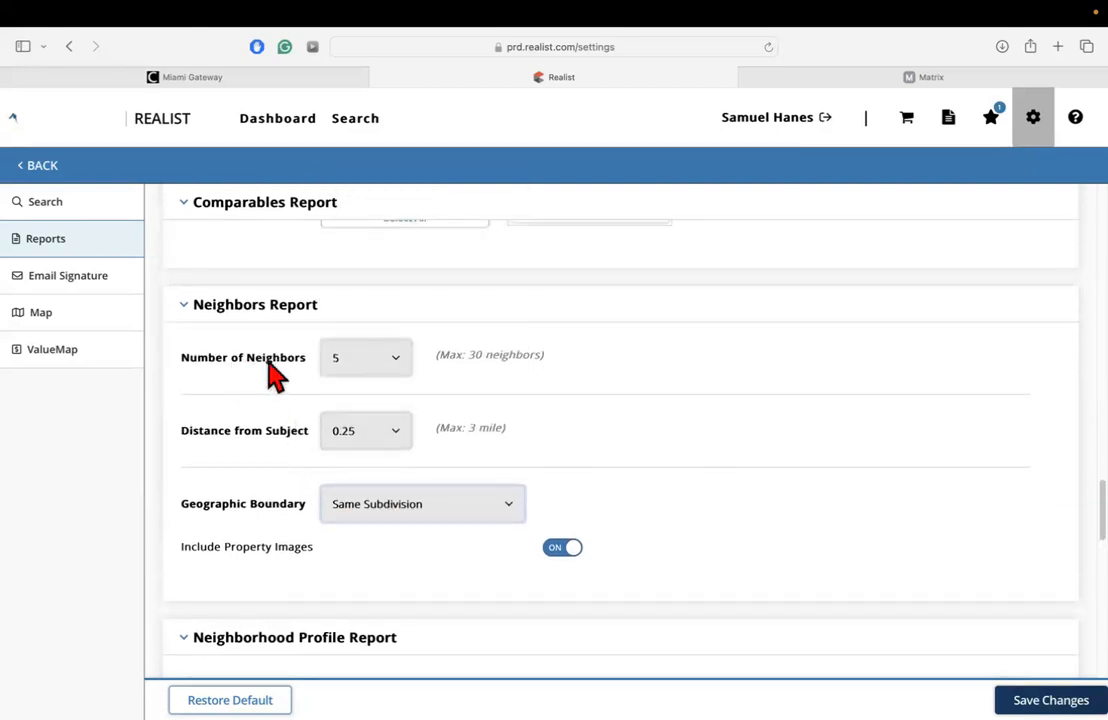
Examine the Number of Neighbors and Distance from Subject choices for the Neighbors Report, keeping 5 neighbors and 0.25 mile.
{"action": "left_click", "coordinate": [362, 358]}
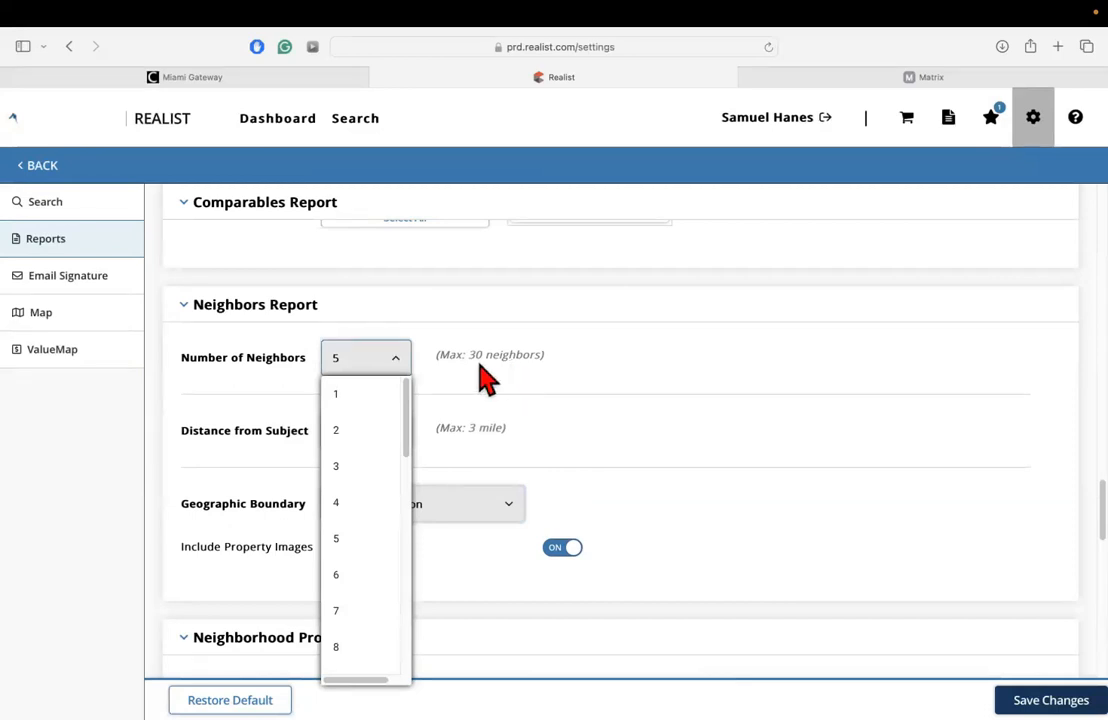
{"action": "left_click", "coordinate": [358, 538]}
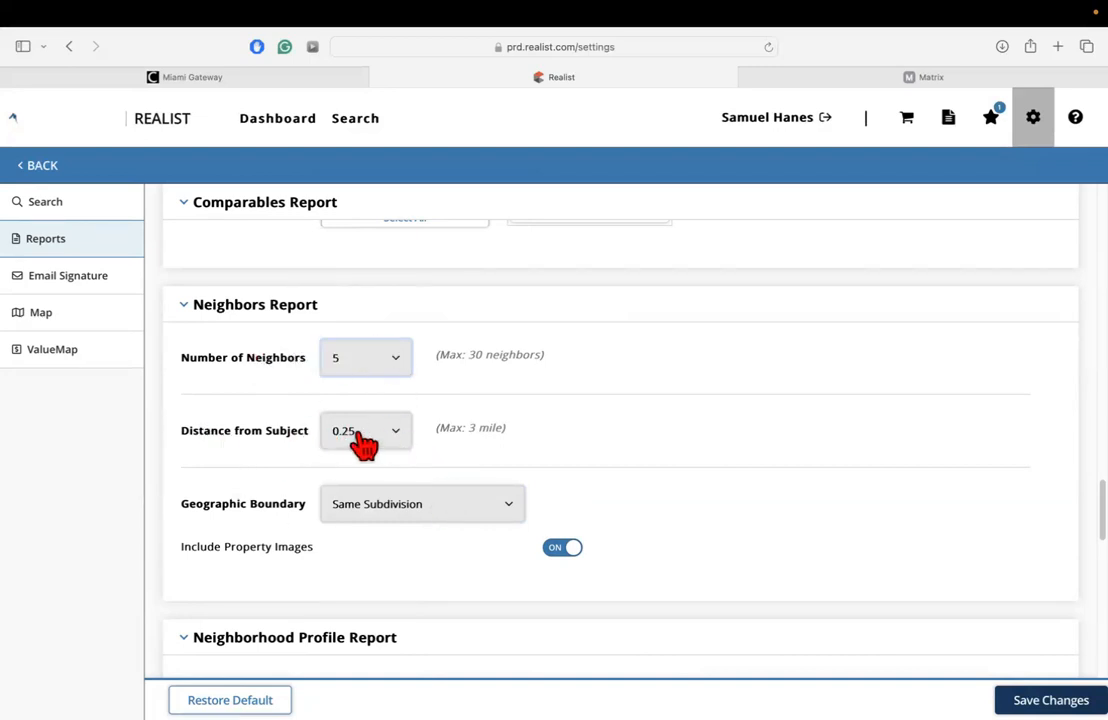
{"action": "left_click", "coordinate": [399, 437]}
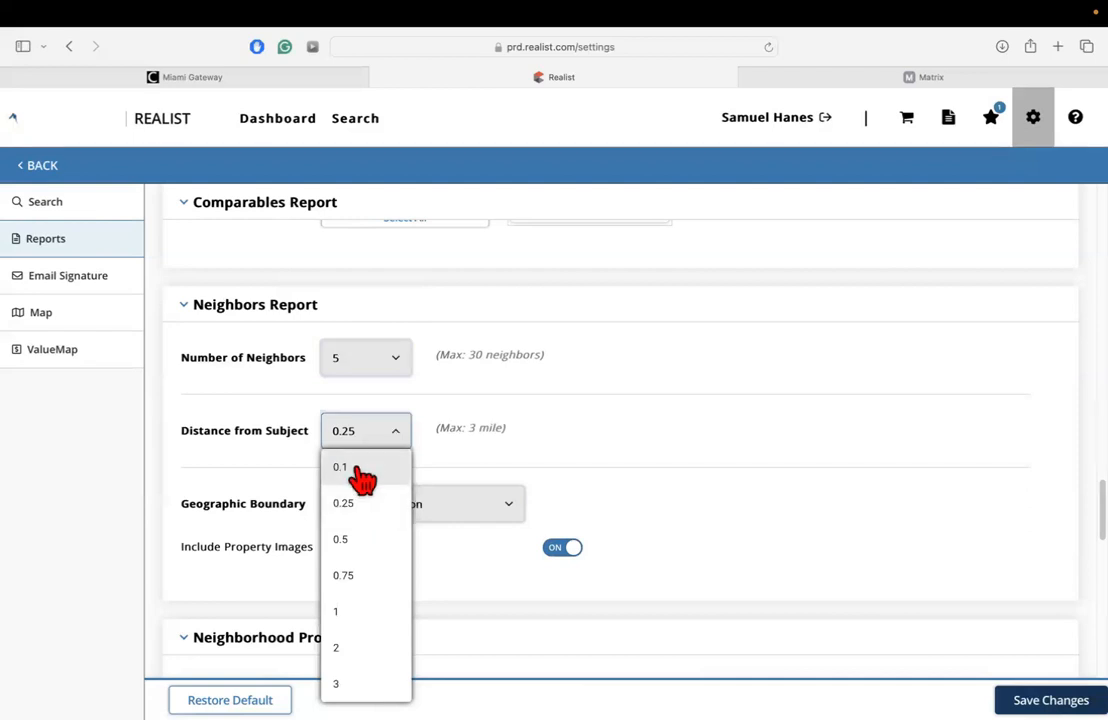
{"action": "left_click", "coordinate": [480, 435]}
Inspect the Include Property Images setting of the Neighbors Report without switching it.
{"action": "scroll", "coordinate": [388, 422], "scroll_direction": "down", "scroll_amount": 3}
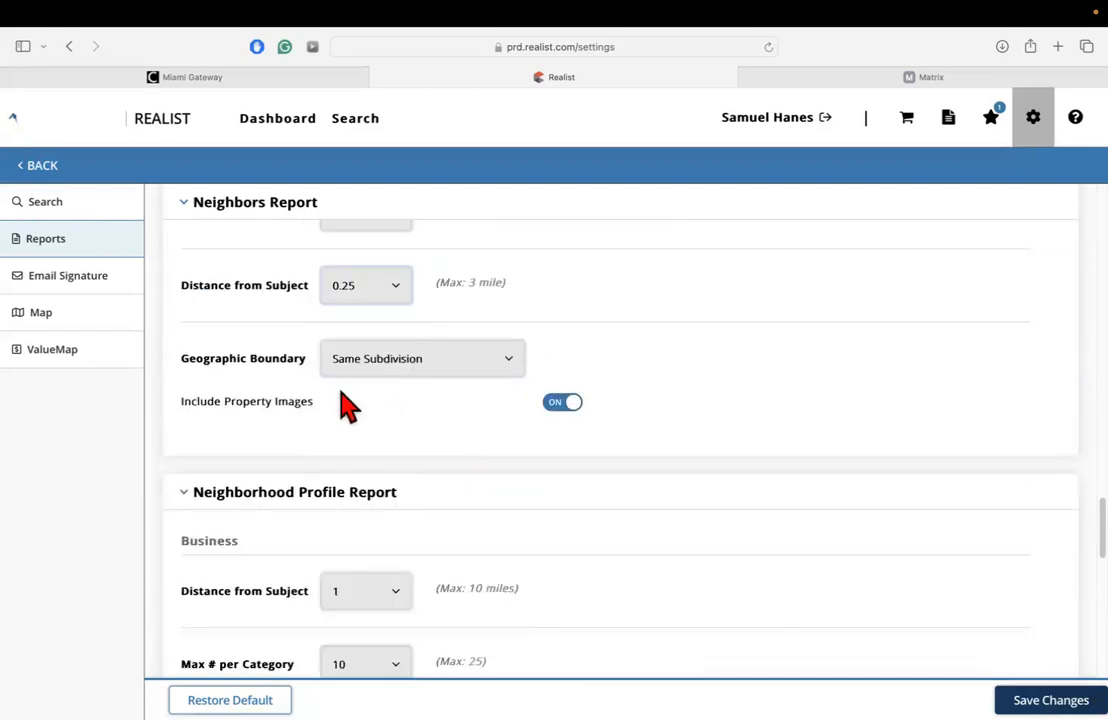
{"action": "scroll", "coordinate": [340, 405], "scroll_direction": "down", "scroll_amount": 1}
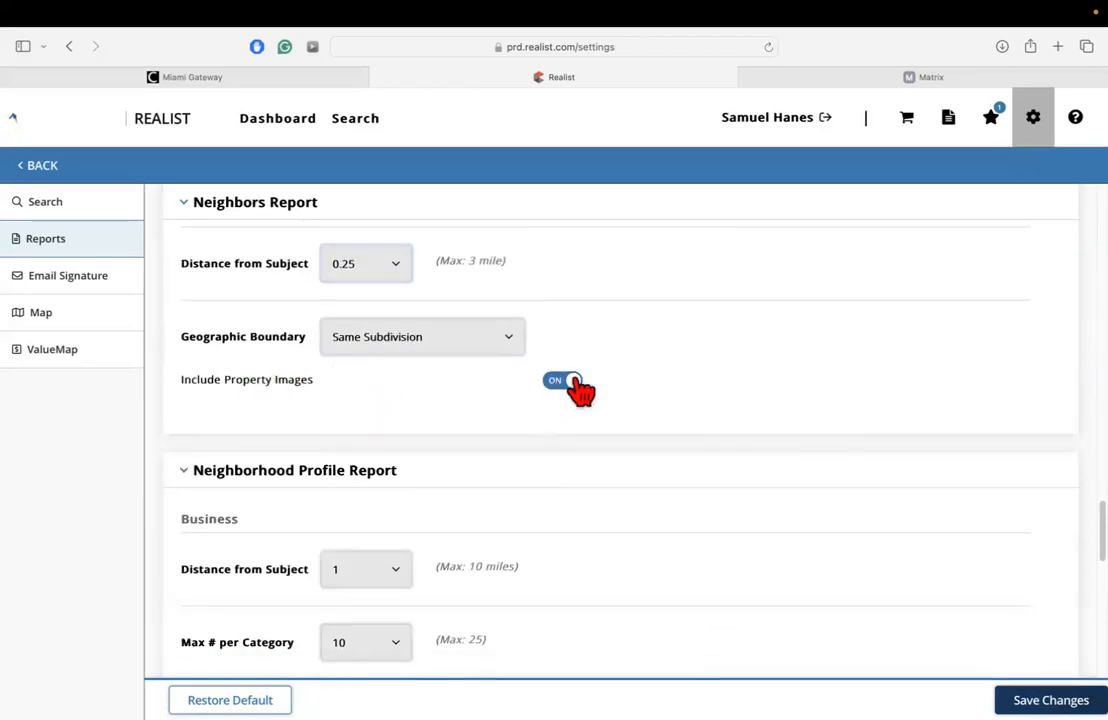
{"action": "scroll", "coordinate": [508, 348], "scroll_direction": "up", "scroll_amount": 1}
{"action": "scroll", "coordinate": [508, 350], "scroll_direction": "up", "scroll_amount": 1}
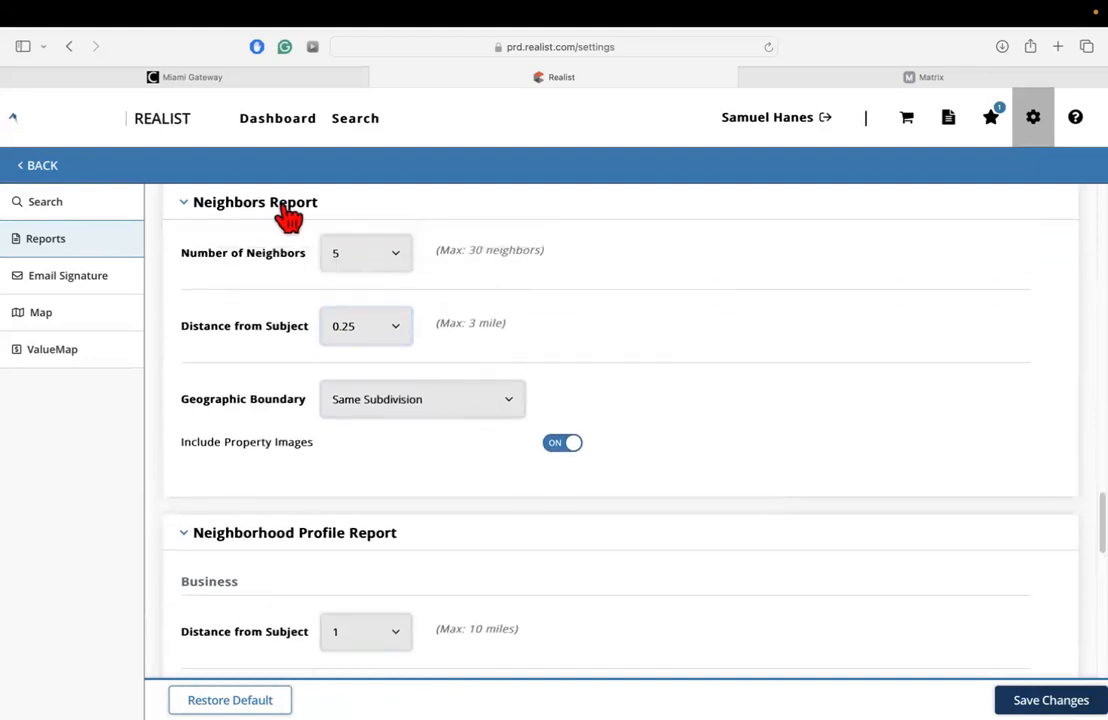
Examine the business Distance from Subject choices in the Neighborhood Profile Report without choosing a new distance.
{"action": "scroll", "coordinate": [396, 413], "scroll_direction": "down", "scroll_amount": 3}
{"action": "scroll", "coordinate": [398, 410], "scroll_direction": "down", "scroll_amount": 3}
{"action": "scroll", "coordinate": [396, 408], "scroll_direction": "up", "scroll_amount": 1}
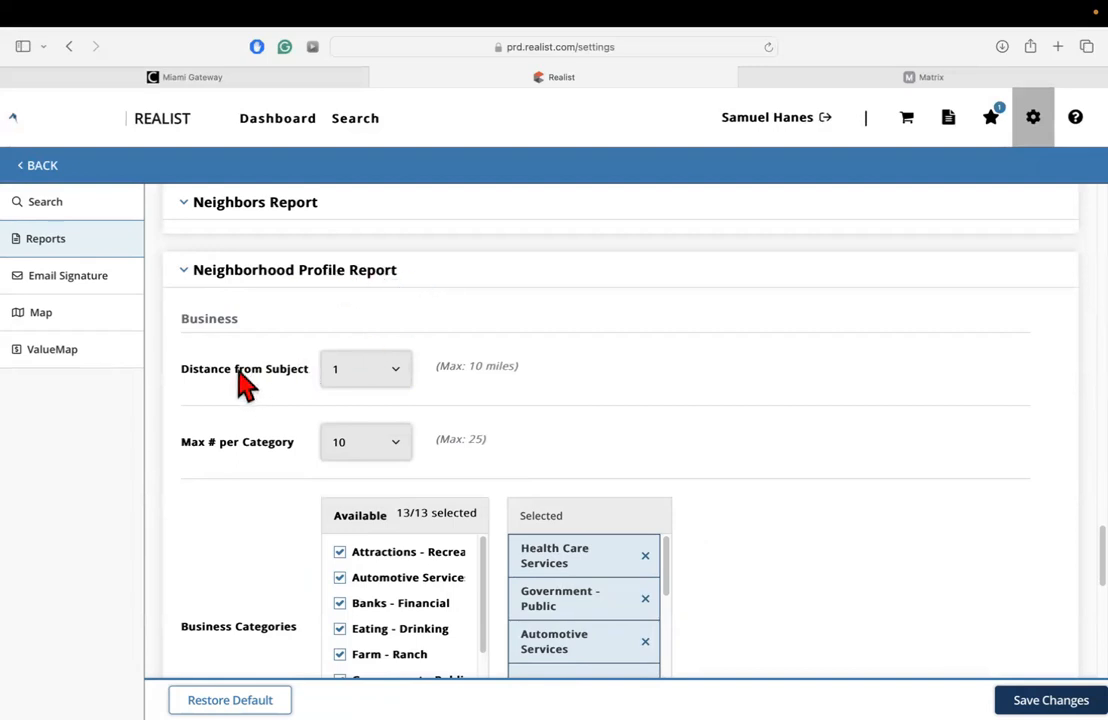
{"action": "scroll", "coordinate": [238, 369], "scroll_direction": "down", "scroll_amount": 1}
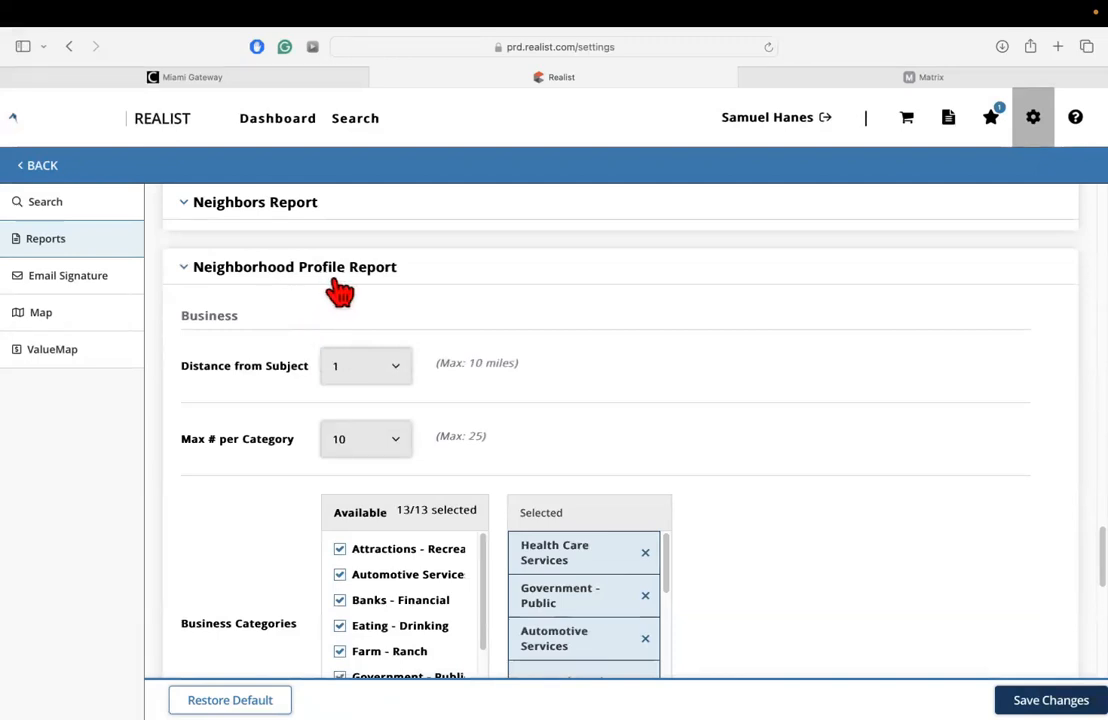
{"action": "scroll", "coordinate": [213, 403], "scroll_direction": "down", "scroll_amount": 2}
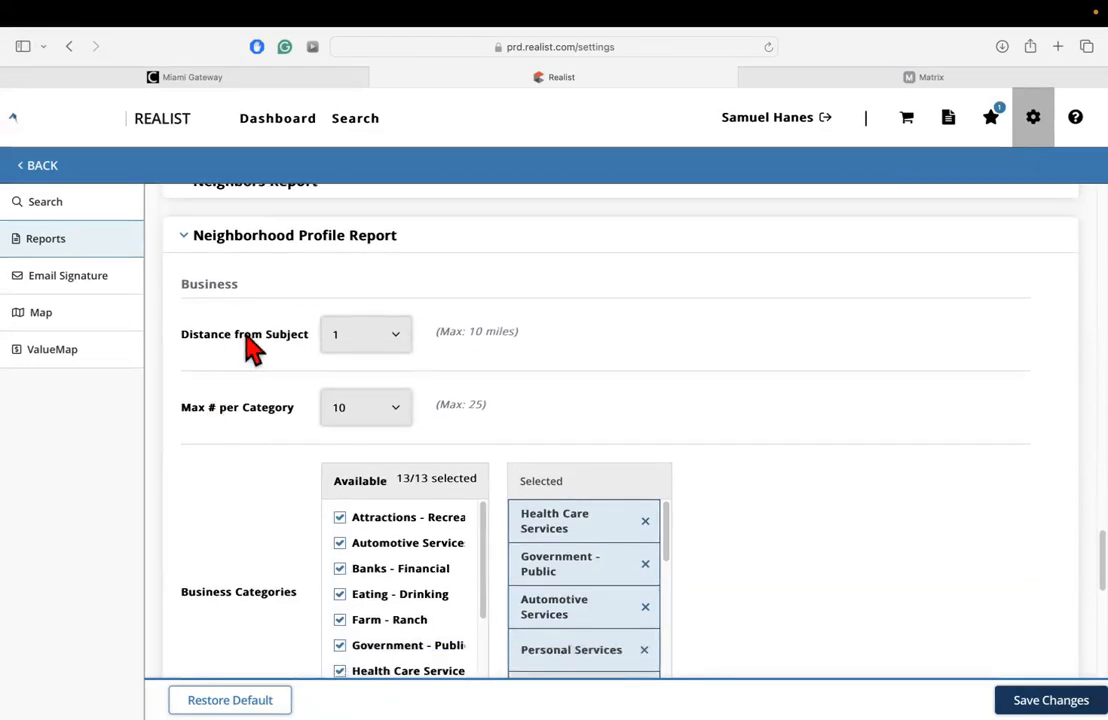
{"action": "left_click", "coordinate": [398, 345]}
{"action": "left_click", "coordinate": [490, 355]}
{"action": "left_click", "coordinate": [398, 345]}
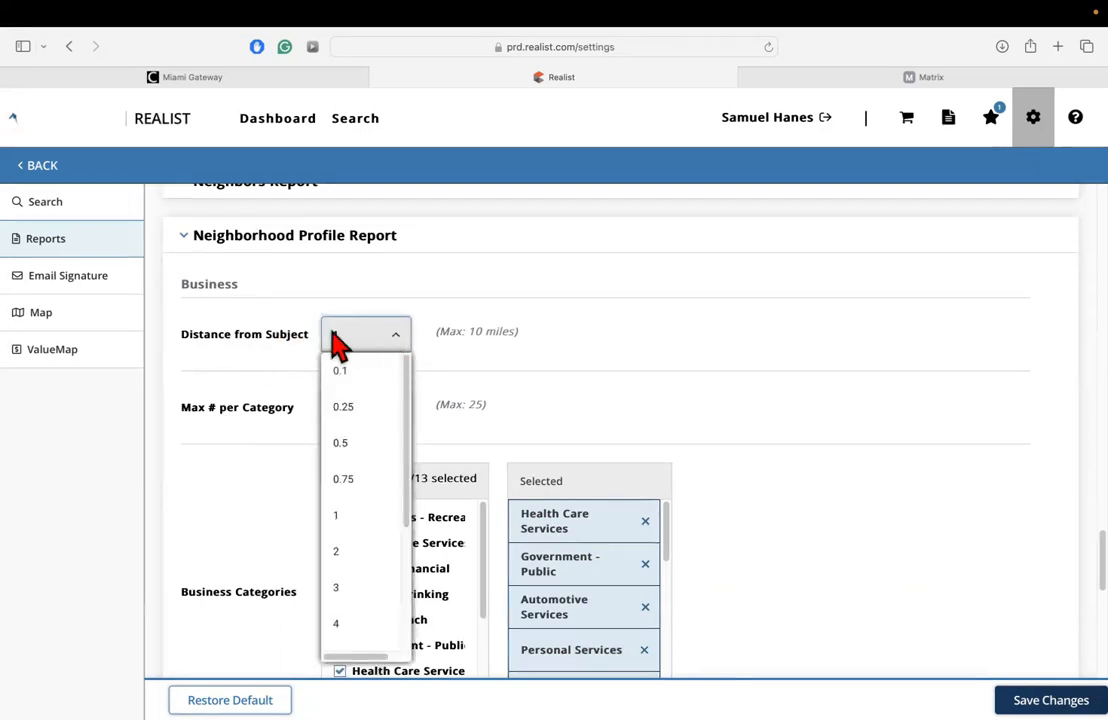
{"action": "left_click", "coordinate": [510, 336]}
{"action": "left_click", "coordinate": [406, 341]}
{"action": "left_click", "coordinate": [408, 345]}
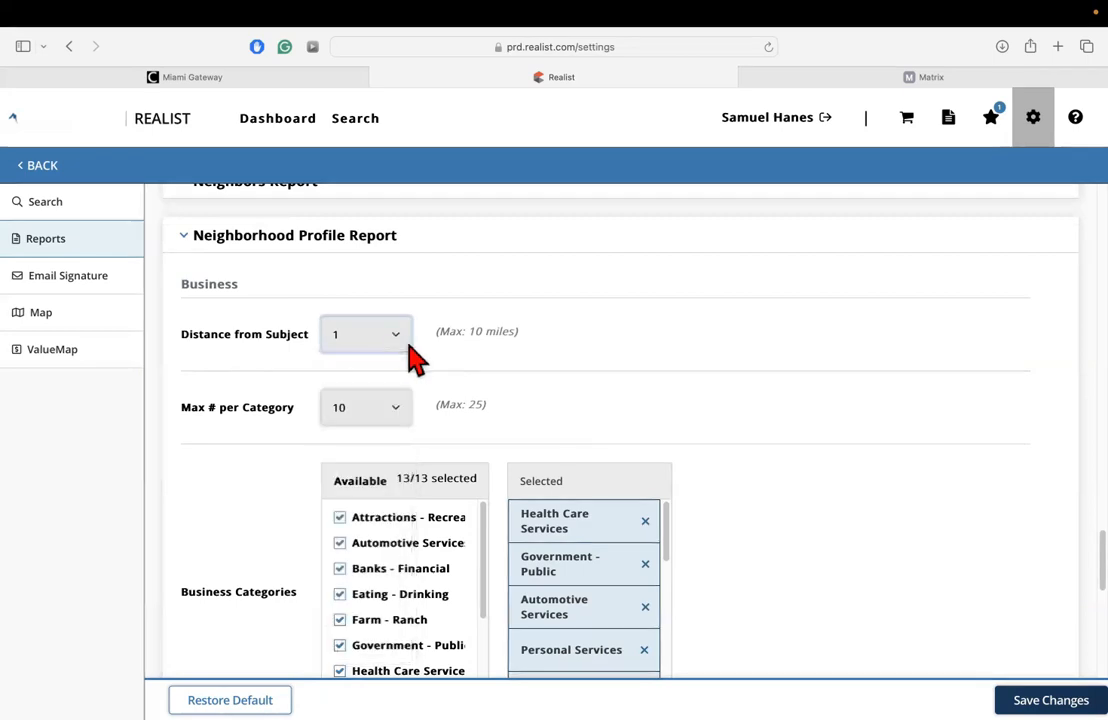
{"action": "left_click", "coordinate": [365, 334]}
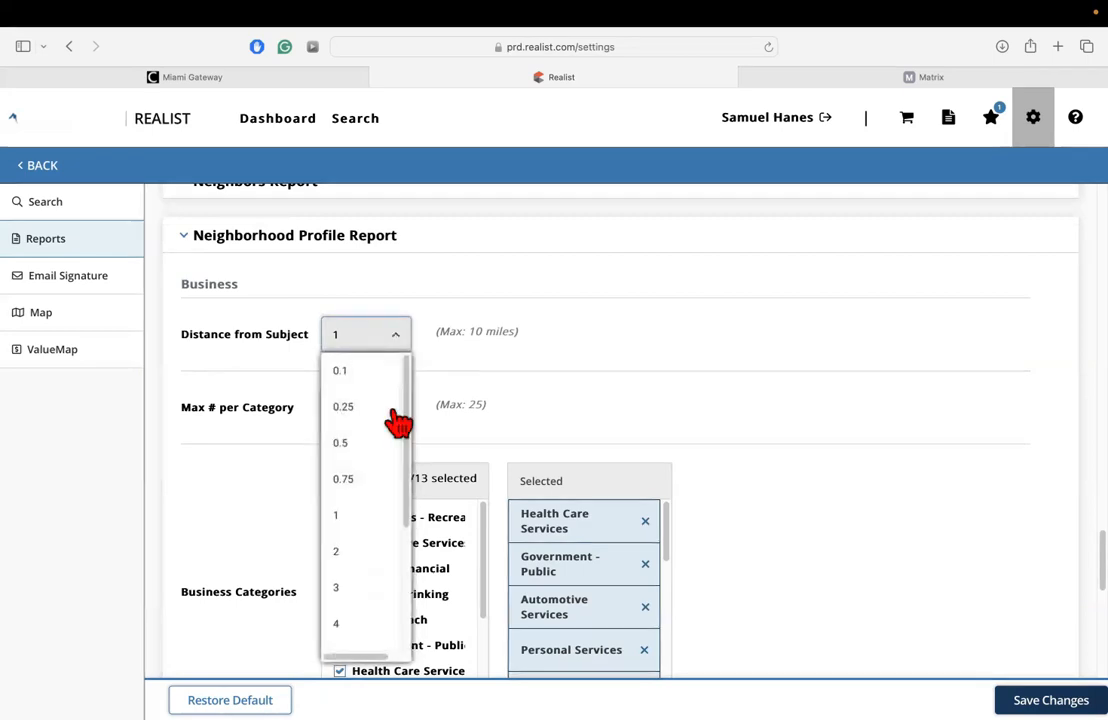
{"action": "left_click", "coordinate": [540, 401]}
Examine the Max # per Category choices for businesses in the Neighborhood Profile Report, leaving 10 selected.
{"action": "scroll", "coordinate": [240, 417], "scroll_direction": "down", "scroll_amount": 1}
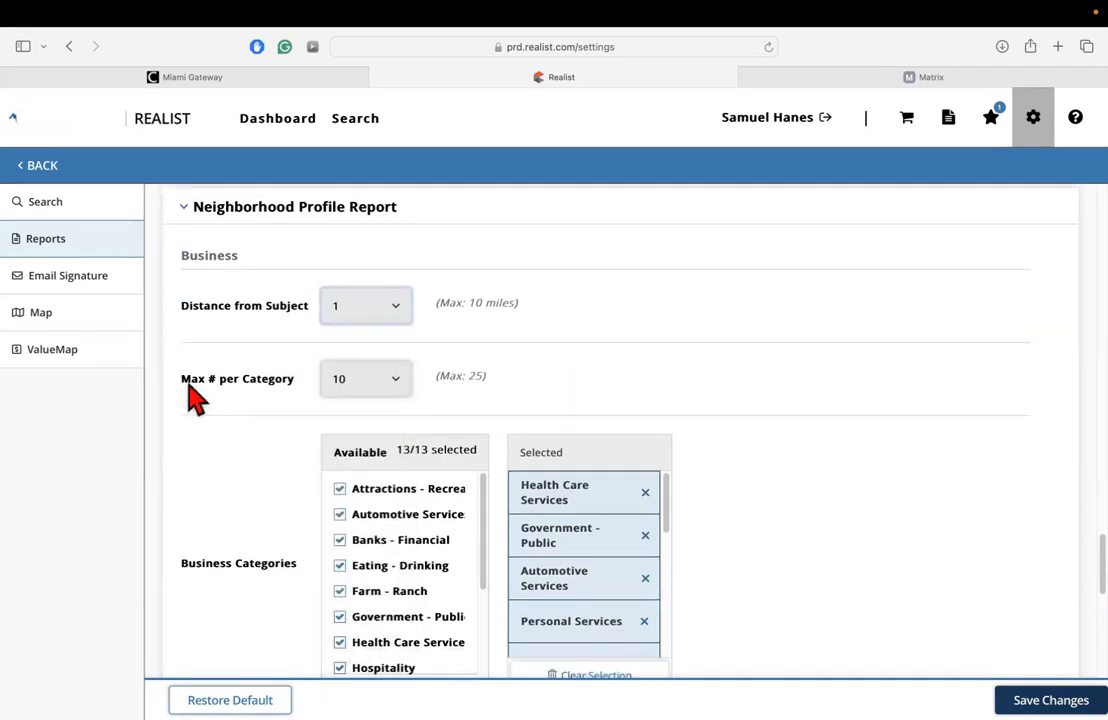
{"action": "left_click", "coordinate": [389, 390]}
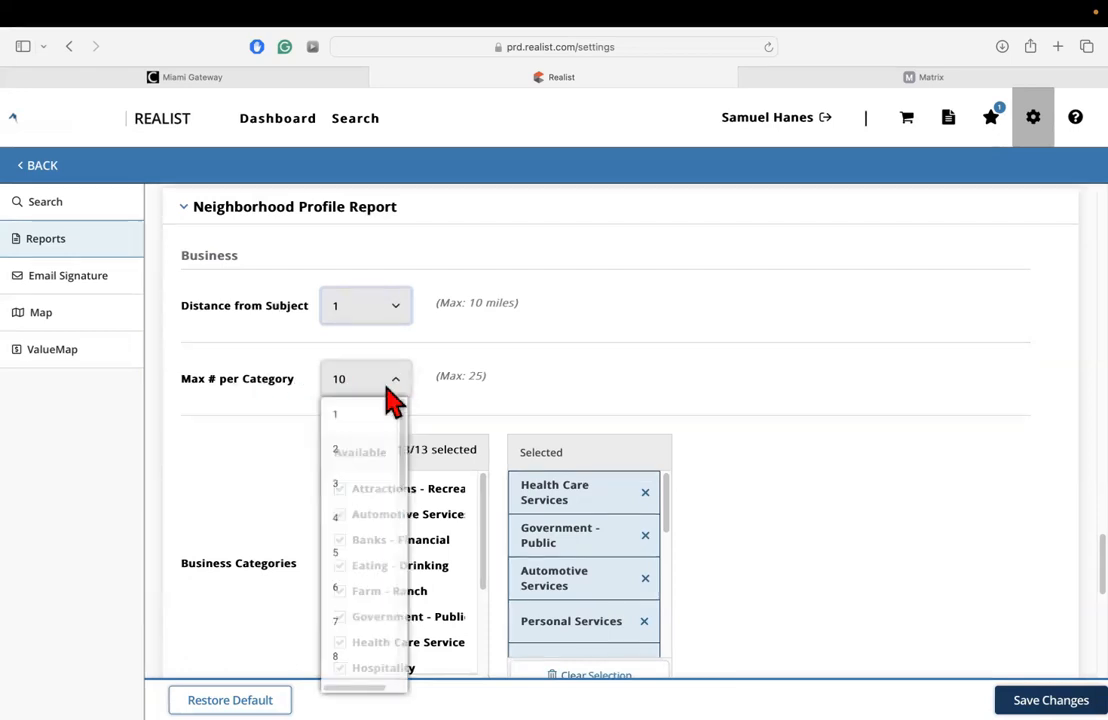
{"action": "left_click", "coordinate": [519, 380]}
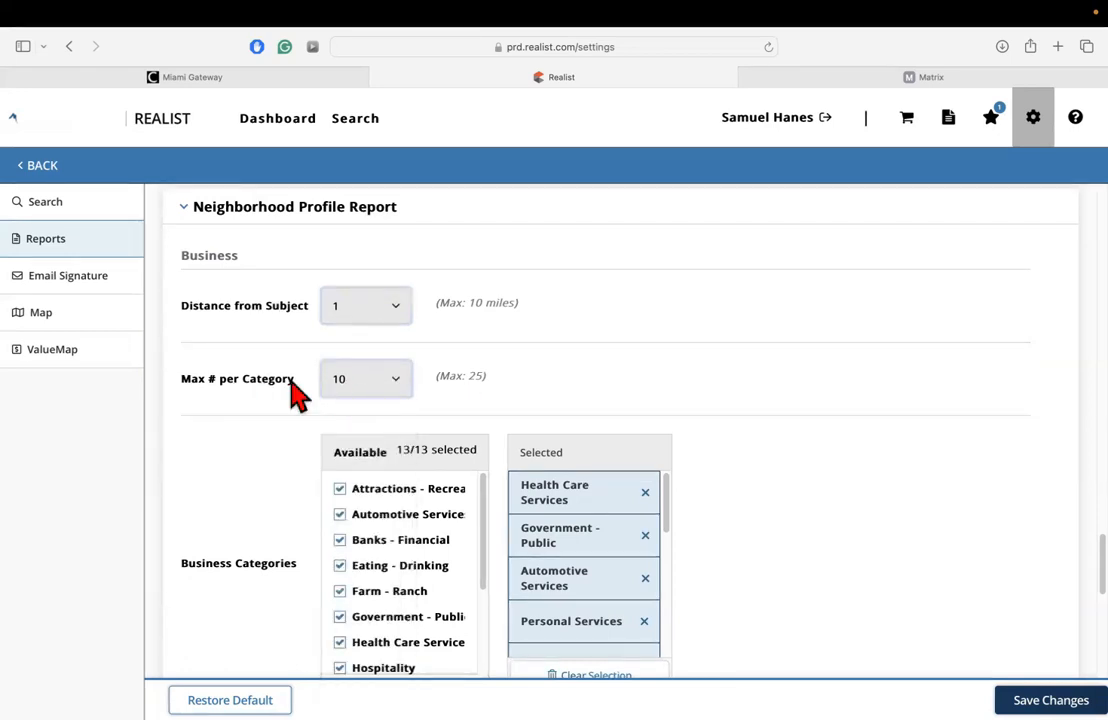
Examine the list of available Business Categories in the Neighborhood Profile Report without changing the selection.
{"action": "scroll", "coordinate": [298, 395], "scroll_direction": "down", "scroll_amount": 3}
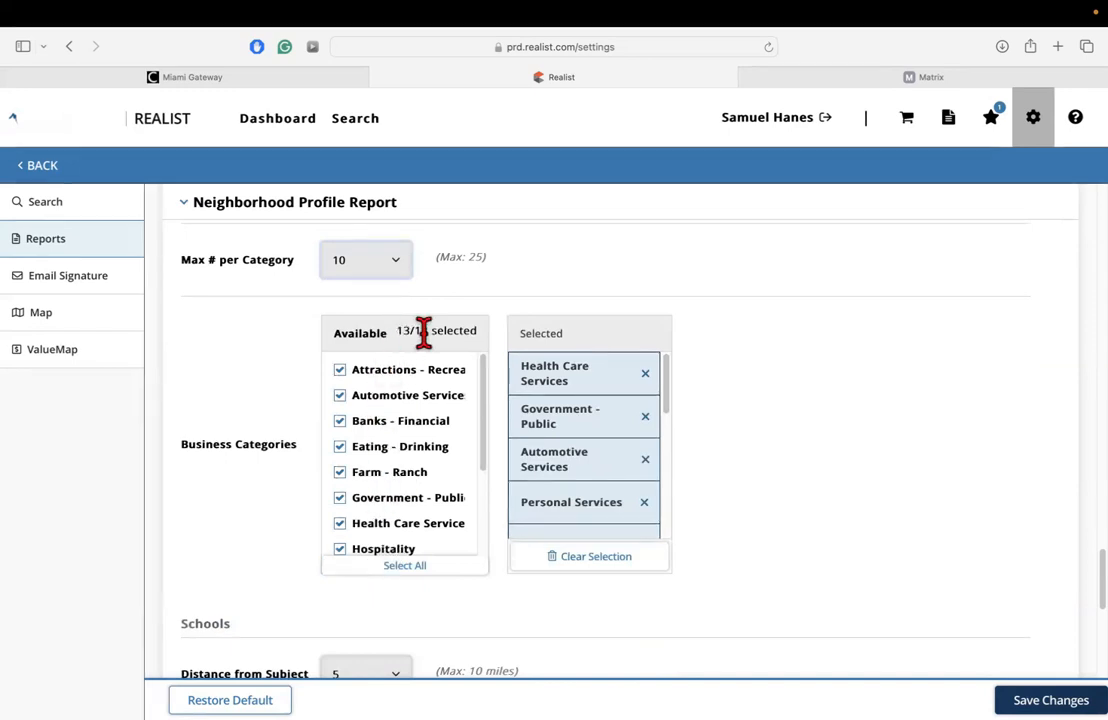
{"action": "scroll", "coordinate": [440, 440], "scroll_direction": "down", "scroll_amount": 3}
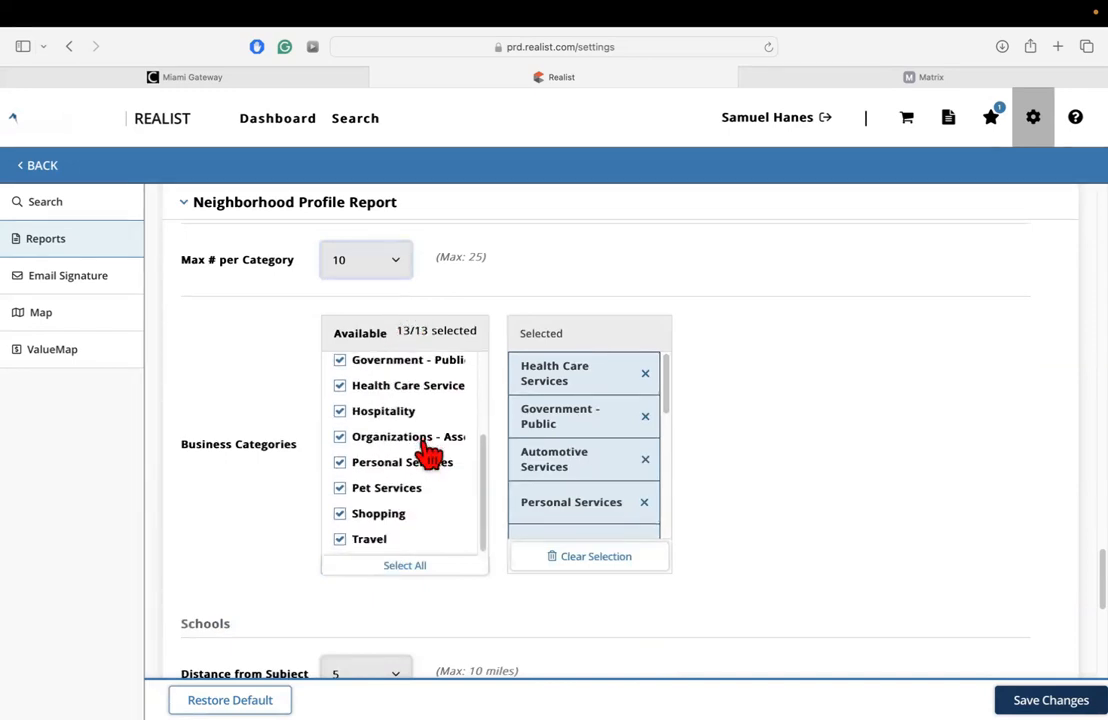
{"action": "scroll", "coordinate": [428, 466], "scroll_direction": "up", "scroll_amount": 1}
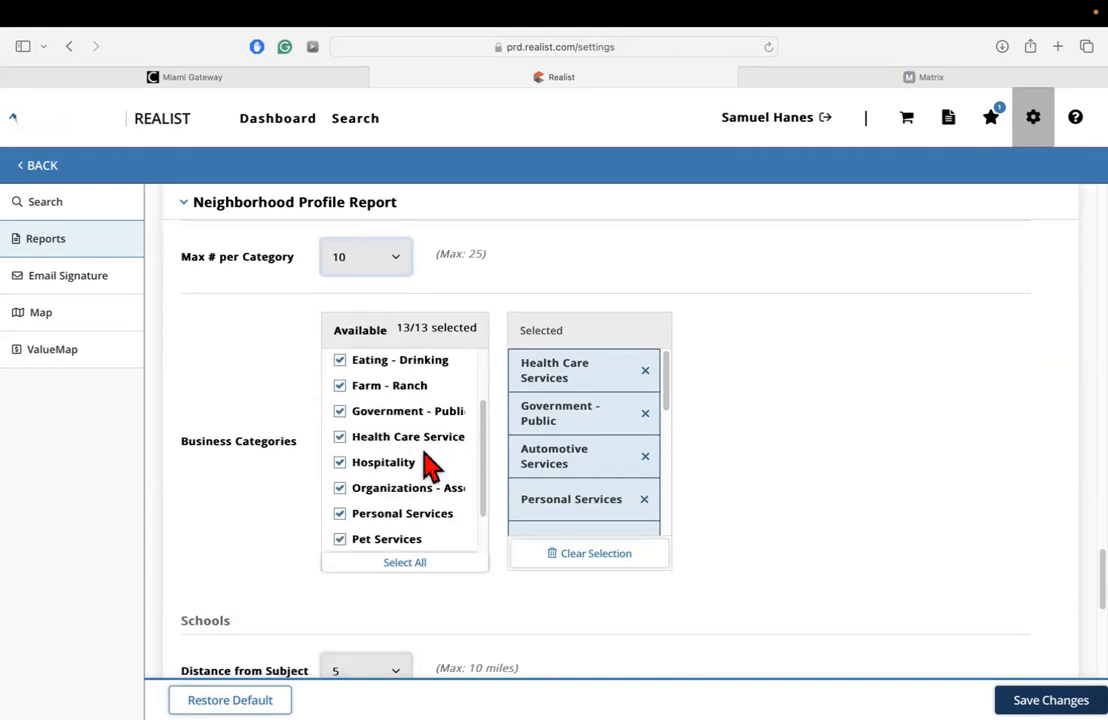
{"action": "scroll", "coordinate": [432, 465], "scroll_direction": "up", "scroll_amount": 1}
{"action": "scroll", "coordinate": [393, 425], "scroll_direction": "up", "scroll_amount": 1}
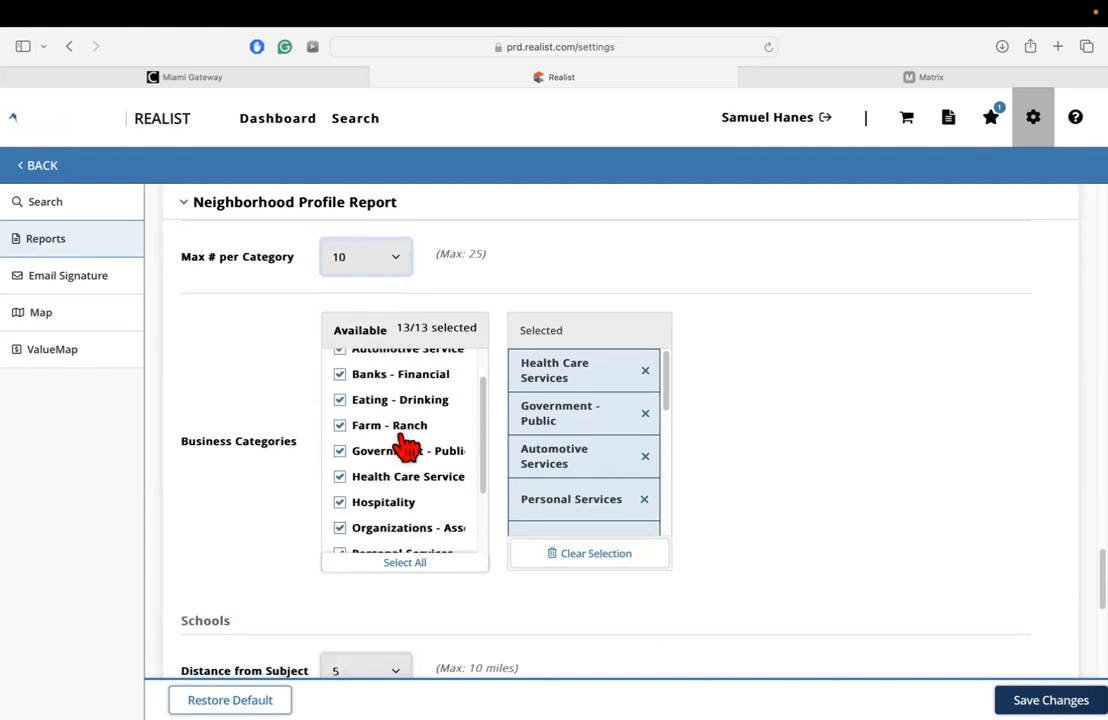
{"action": "scroll", "coordinate": [406, 448], "scroll_direction": "up", "scroll_amount": 1}
{"action": "scroll", "coordinate": [397, 415], "scroll_direction": "up", "scroll_amount": 1}
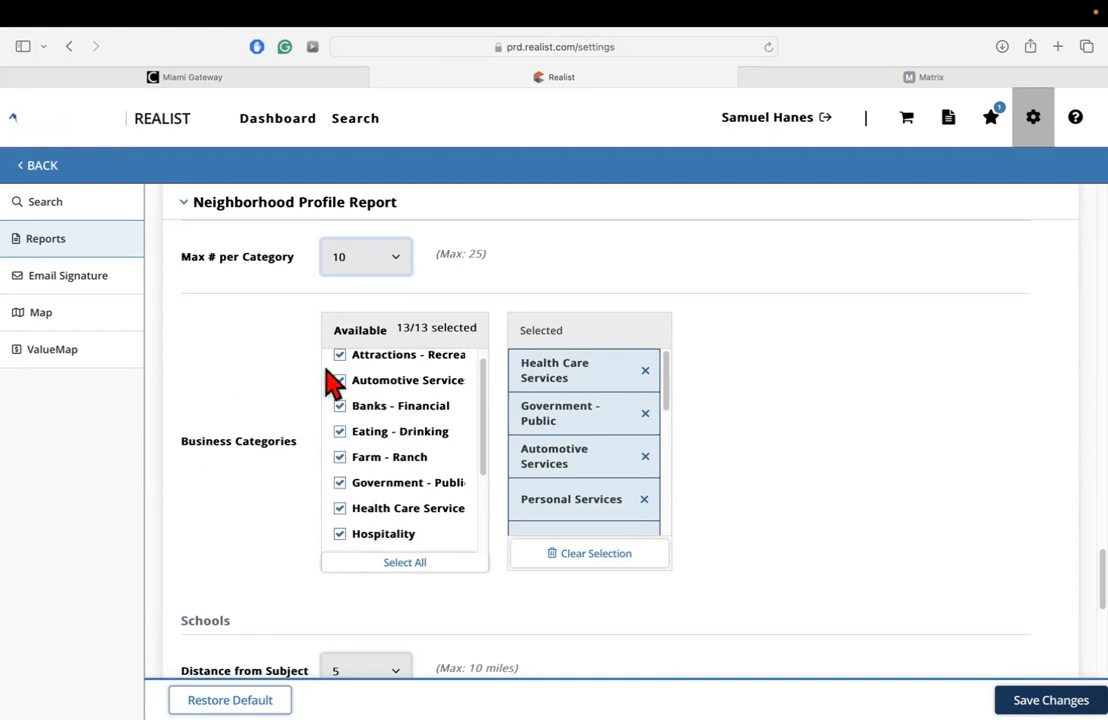
Examine the schools' Distance from Subject choices in the Neighborhood Profile Report, up to 10 miles, keeping 5 selected.
{"action": "scroll", "coordinate": [309, 354], "scroll_direction": "up", "scroll_amount": 1}
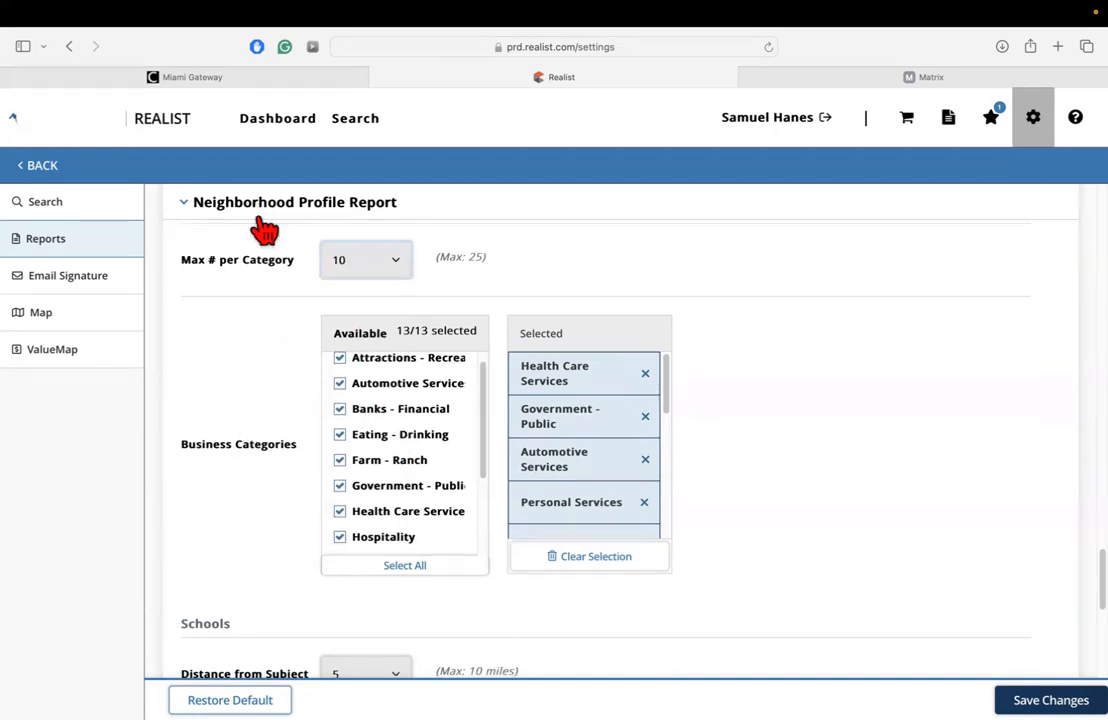
{"action": "scroll", "coordinate": [740, 495], "scroll_direction": "down", "scroll_amount": 3}
{"action": "scroll", "coordinate": [230, 383], "scroll_direction": "down", "scroll_amount": 4}
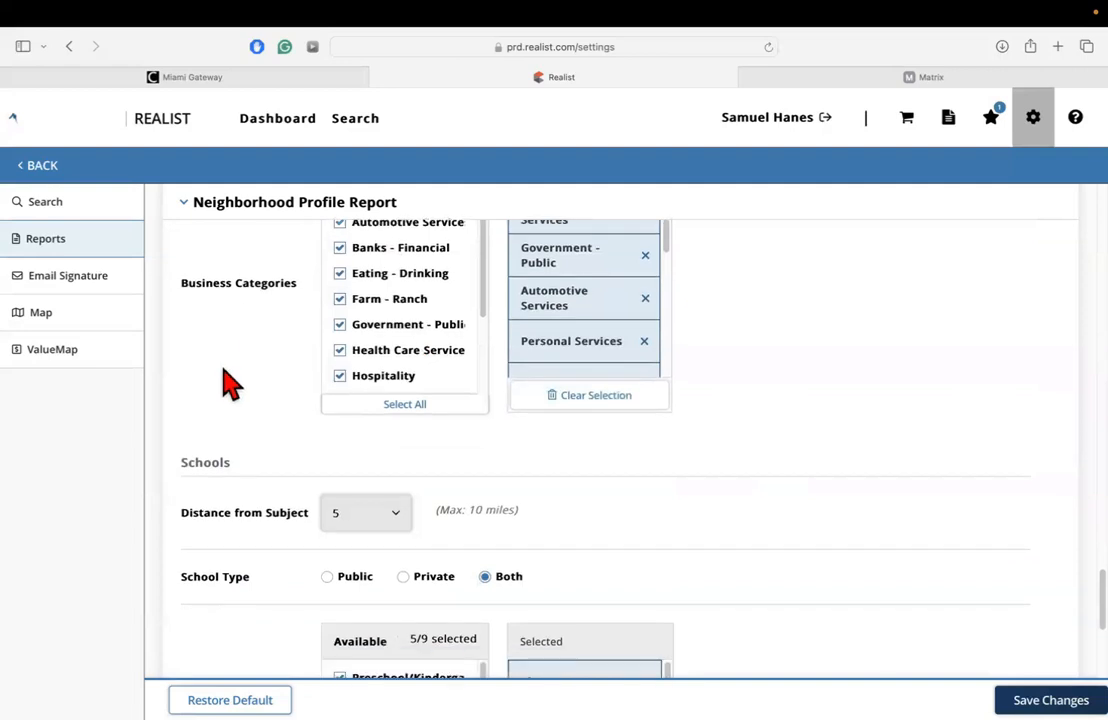
{"action": "left_click", "coordinate": [396, 377]}
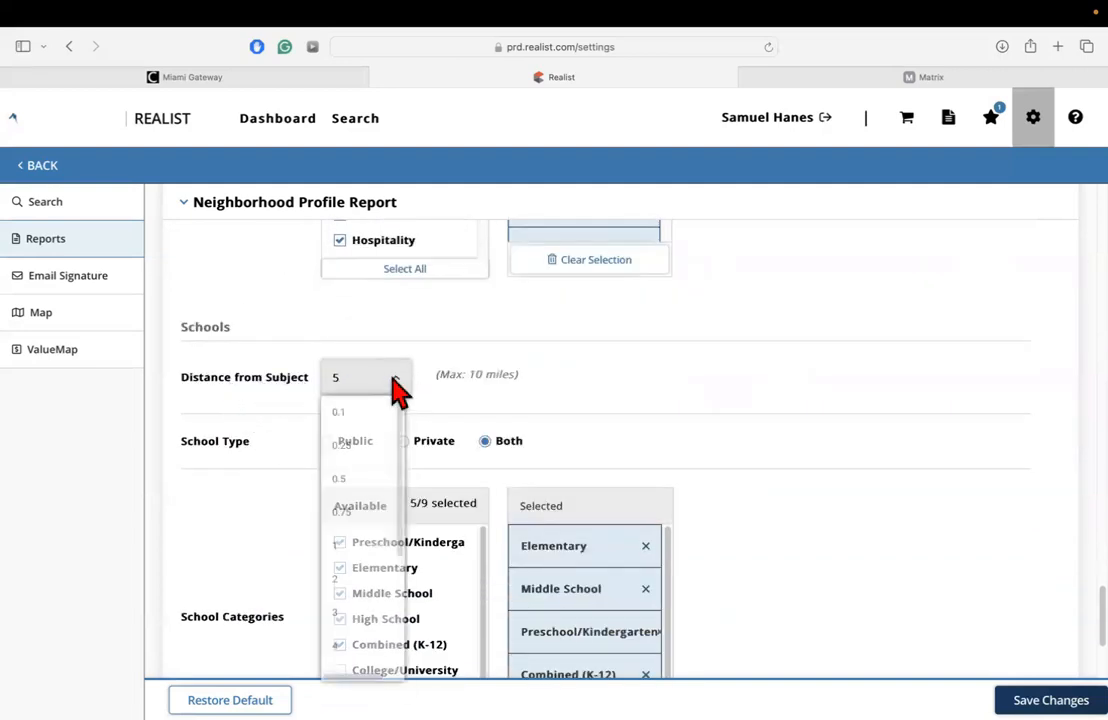
{"action": "scroll", "coordinate": [440, 432], "scroll_direction": "up", "scroll_amount": 3}
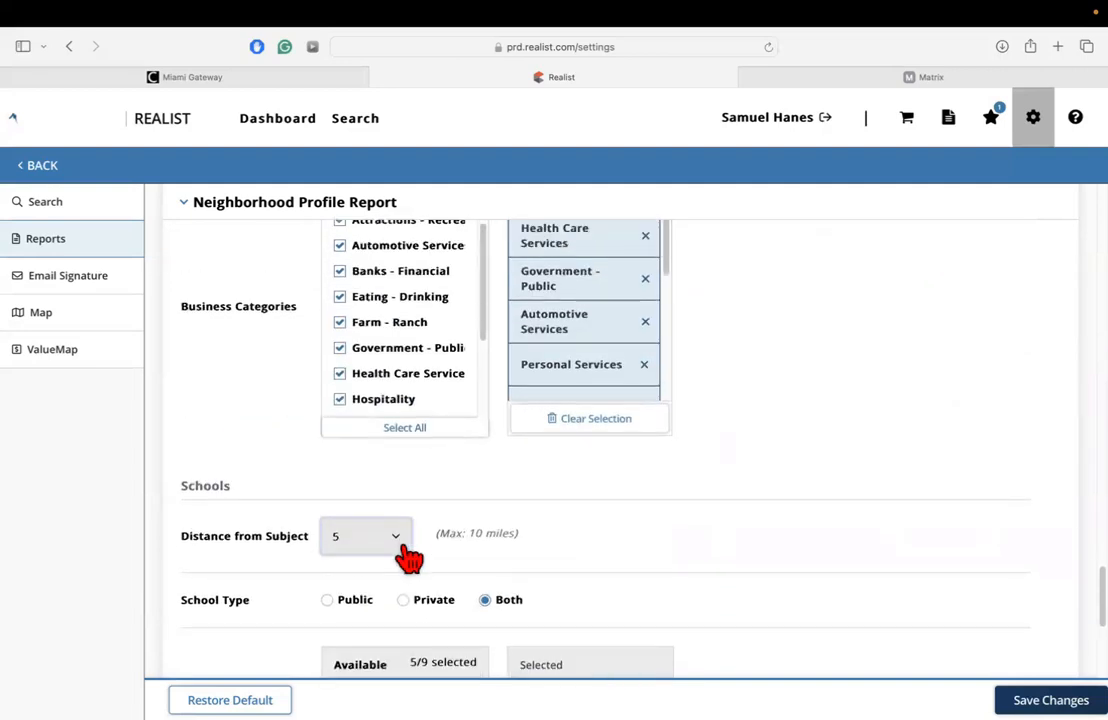
{"action": "scroll", "coordinate": [383, 534], "scroll_direction": "down", "scroll_amount": 4}
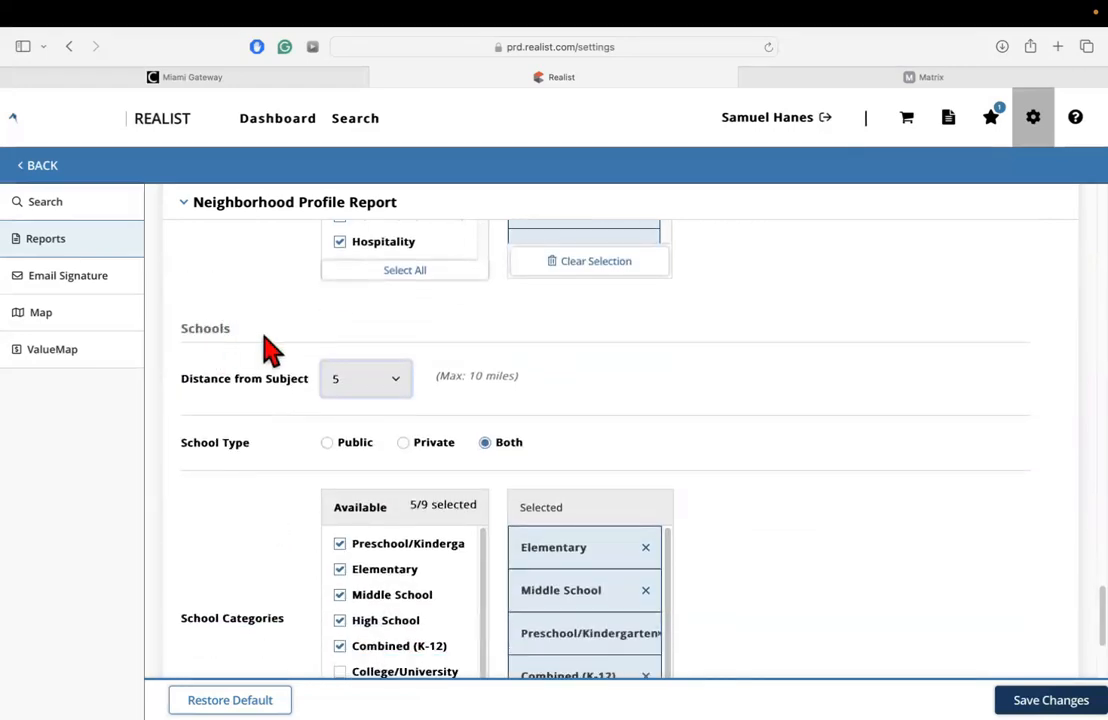
{"action": "left_click", "coordinate": [397, 386]}
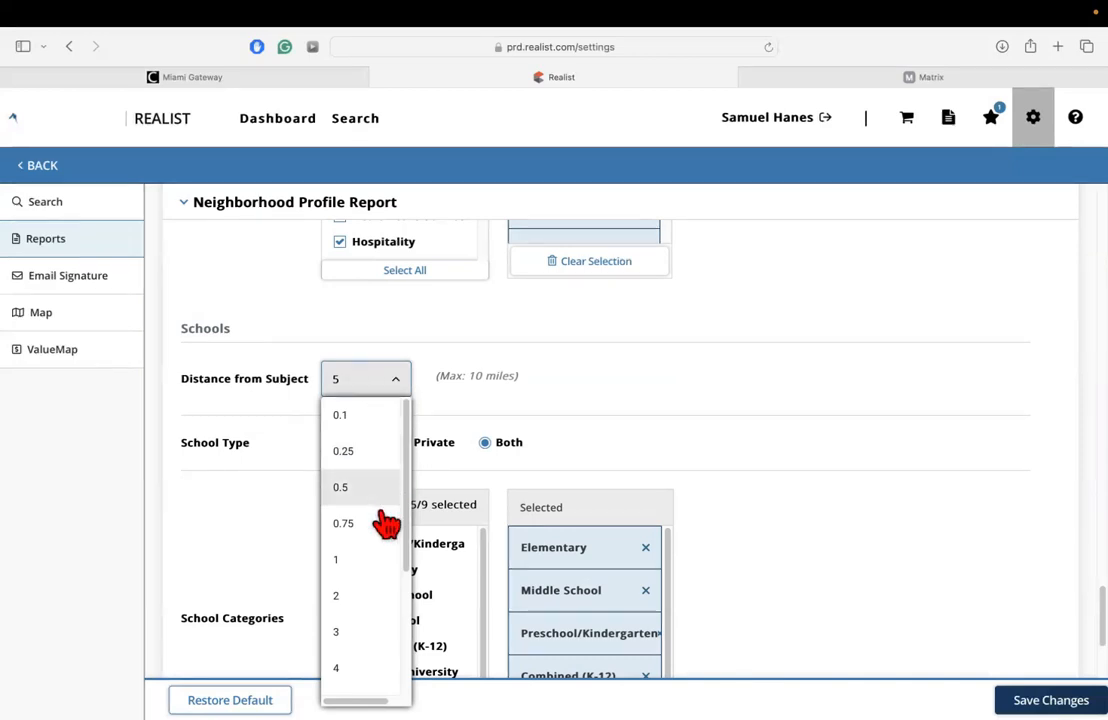
{"action": "left_click", "coordinate": [551, 375]}
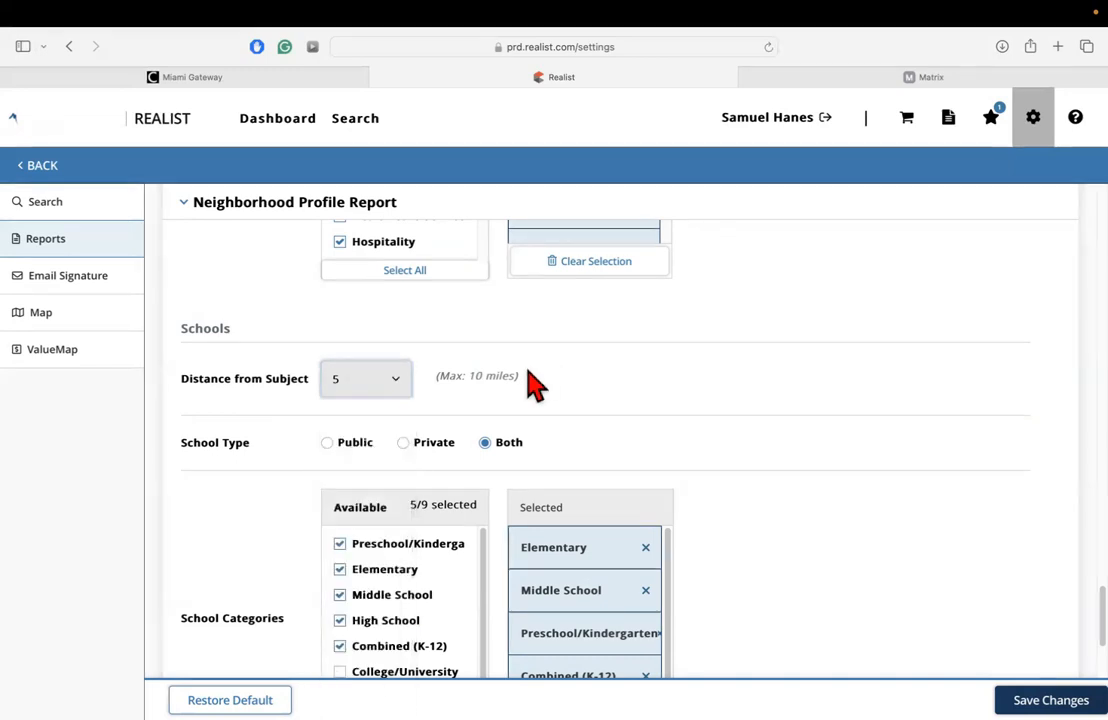
{"action": "left_click", "coordinate": [401, 386]}
{"action": "scroll", "coordinate": [374, 615], "scroll_direction": "down", "scroll_amount": 1}
{"action": "scroll", "coordinate": [372, 618], "scroll_direction": "down", "scroll_amount": 3}
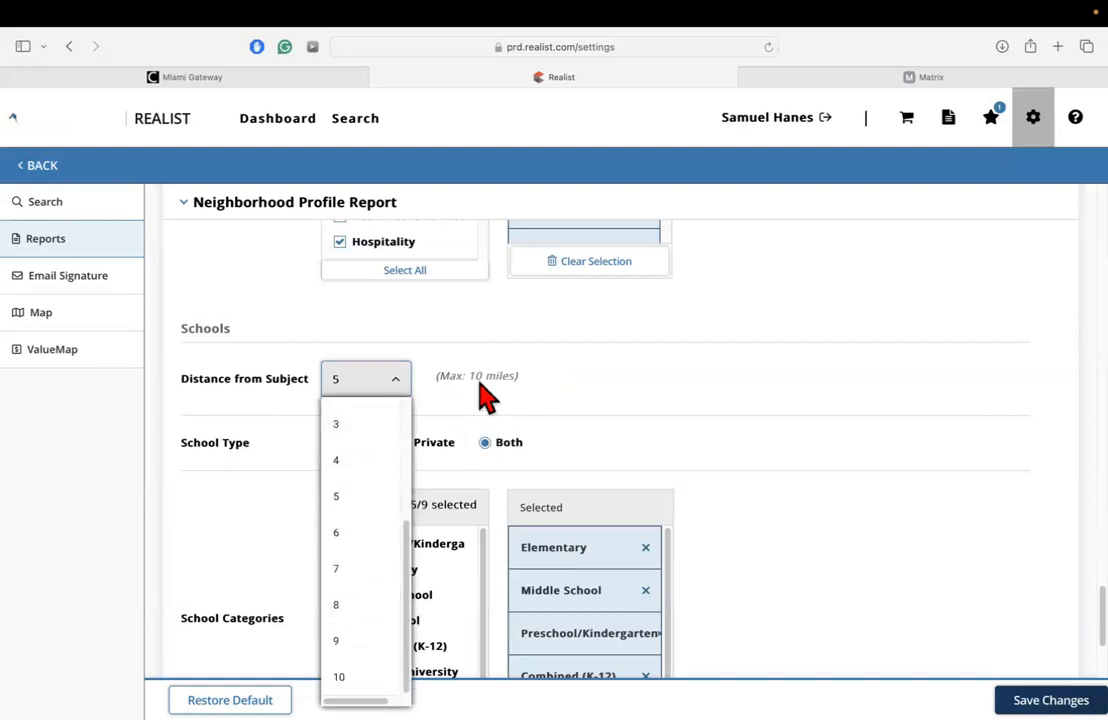
{"action": "left_click", "coordinate": [326, 380]}
Review the School Type and School Categories of the Neighborhood Profile Report and save the report preferences.
{"action": "scroll", "coordinate": [240, 395], "scroll_direction": "down", "scroll_amount": 2}
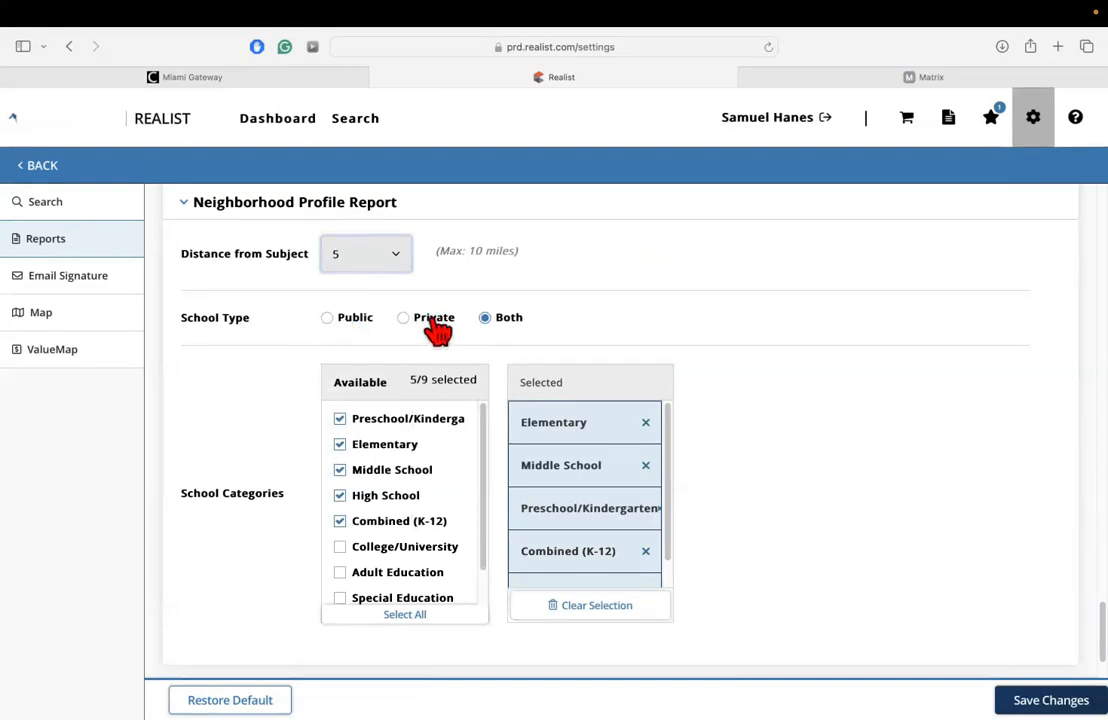
{"action": "scroll", "coordinate": [410, 465], "scroll_direction": "down", "scroll_amount": 1}
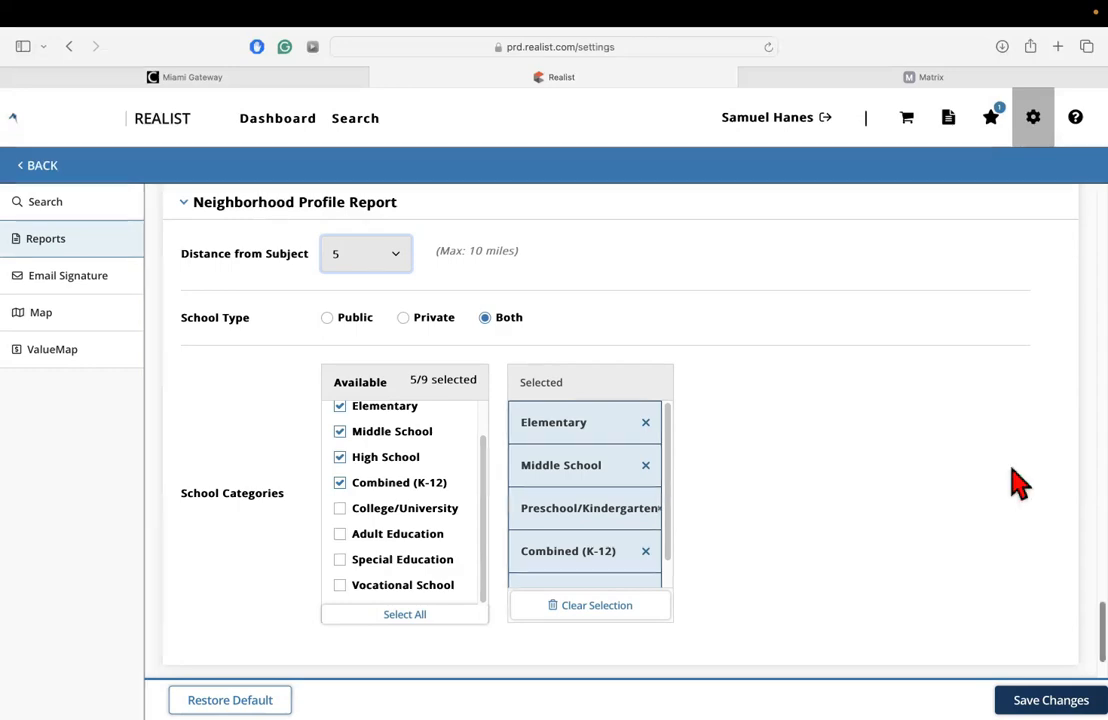
{"action": "scroll", "coordinate": [866, 482], "scroll_direction": "up", "scroll_amount": 10}
{"action": "scroll", "coordinate": [878, 489], "scroll_direction": "down", "scroll_amount": 10}
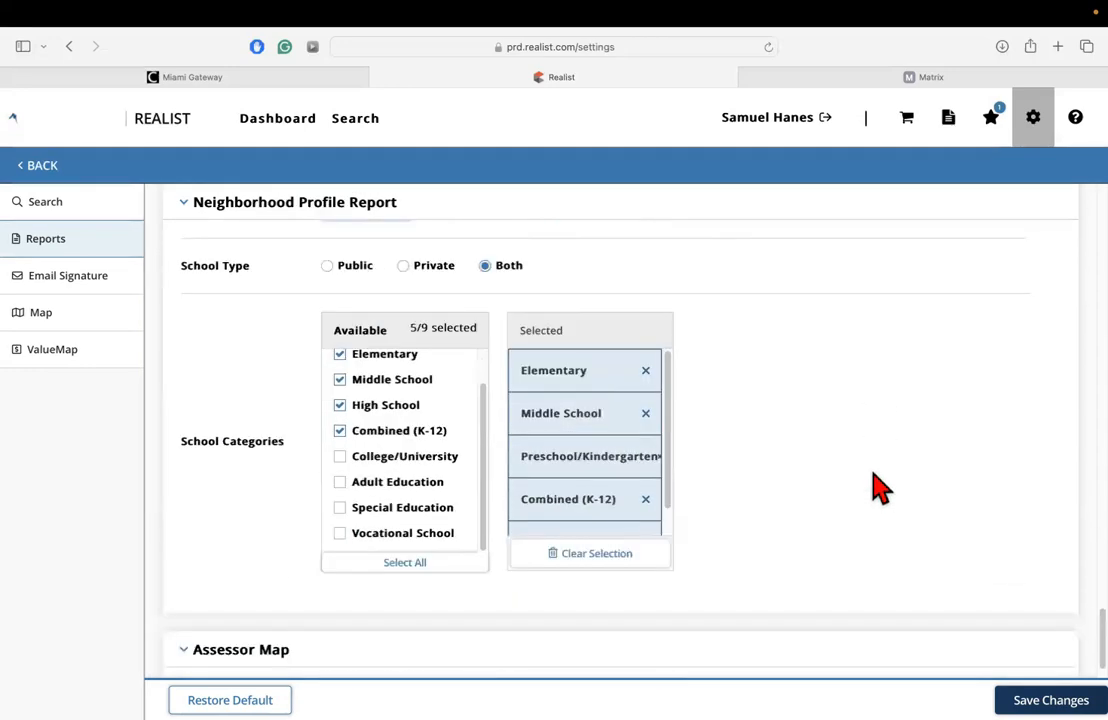
{"action": "scroll", "coordinate": [878, 489], "scroll_direction": "down", "scroll_amount": 1}
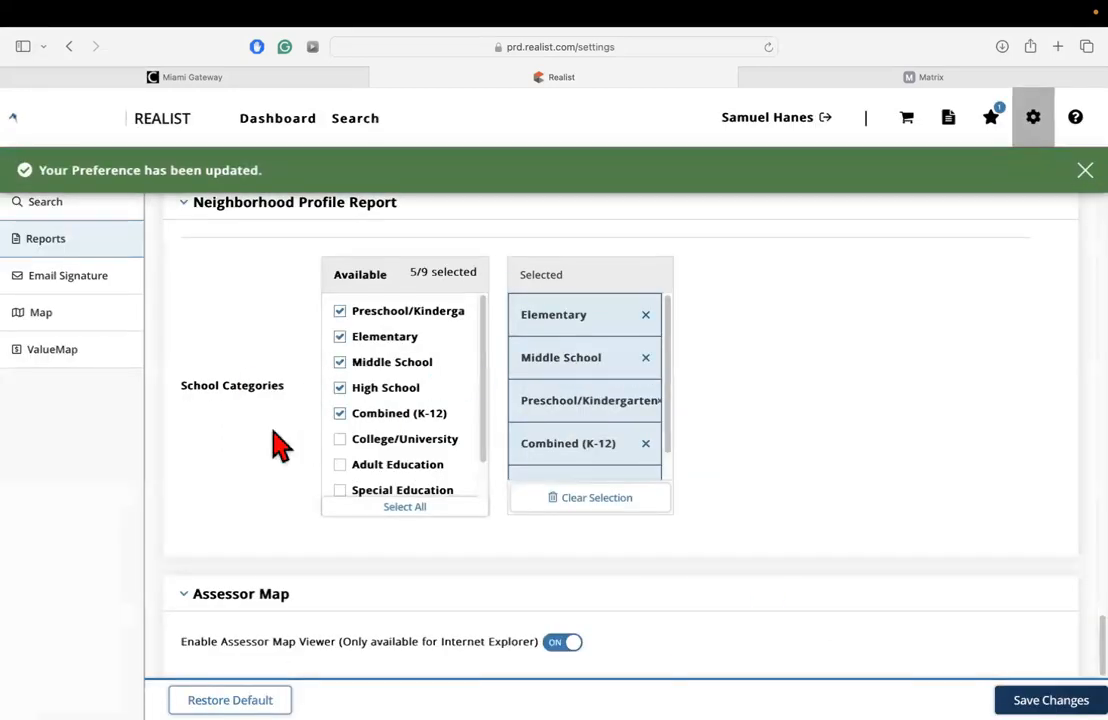
View the Email Signature settings, and switch the Parcel boundary off and back on in the Map settings.
{"action": "left_click", "coordinate": [87, 285]}
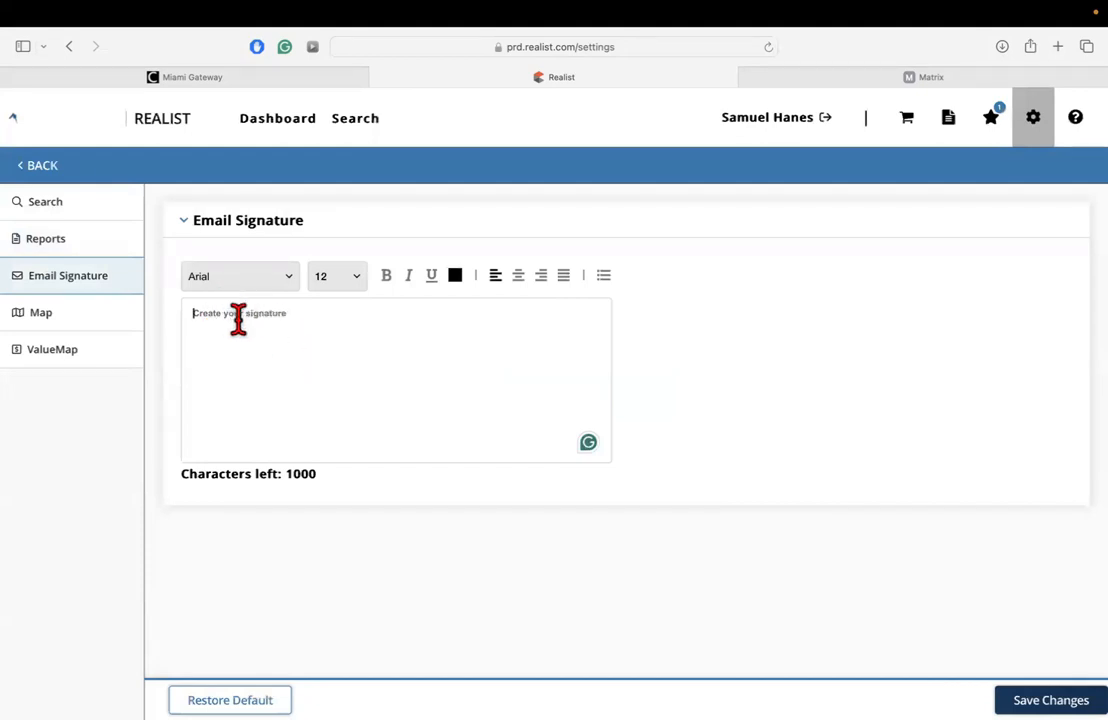
{"action": "left_click", "coordinate": [30, 313]}
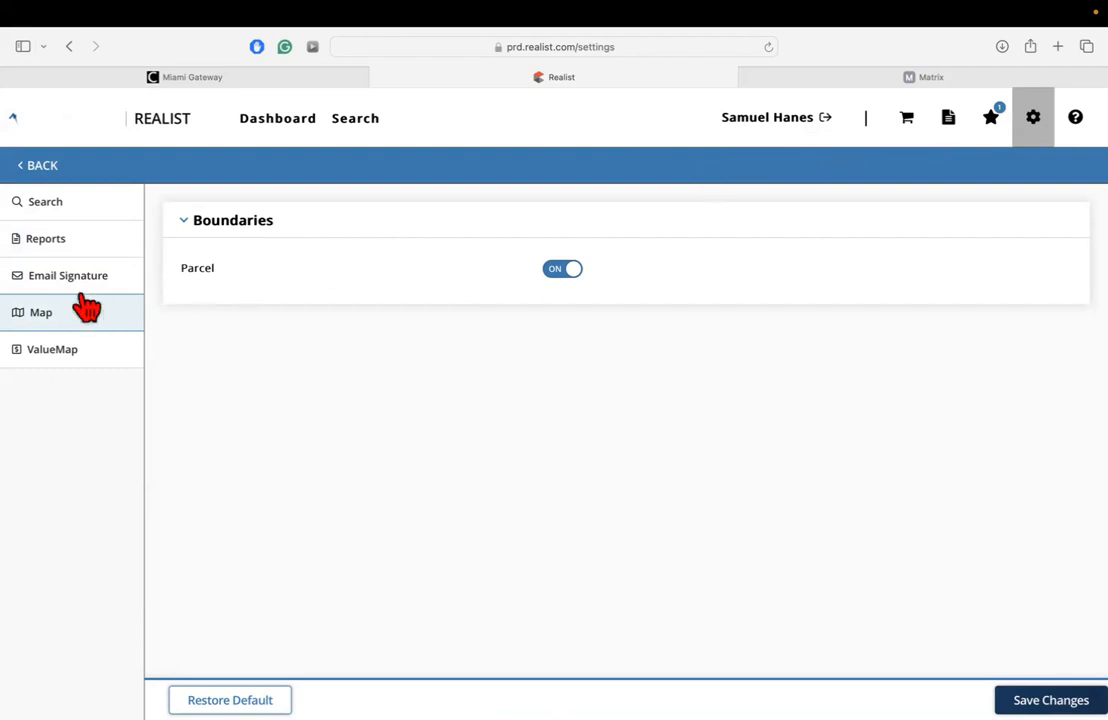
{"action": "left_click", "coordinate": [570, 270]}
{"action": "left_click", "coordinate": [573, 268]}
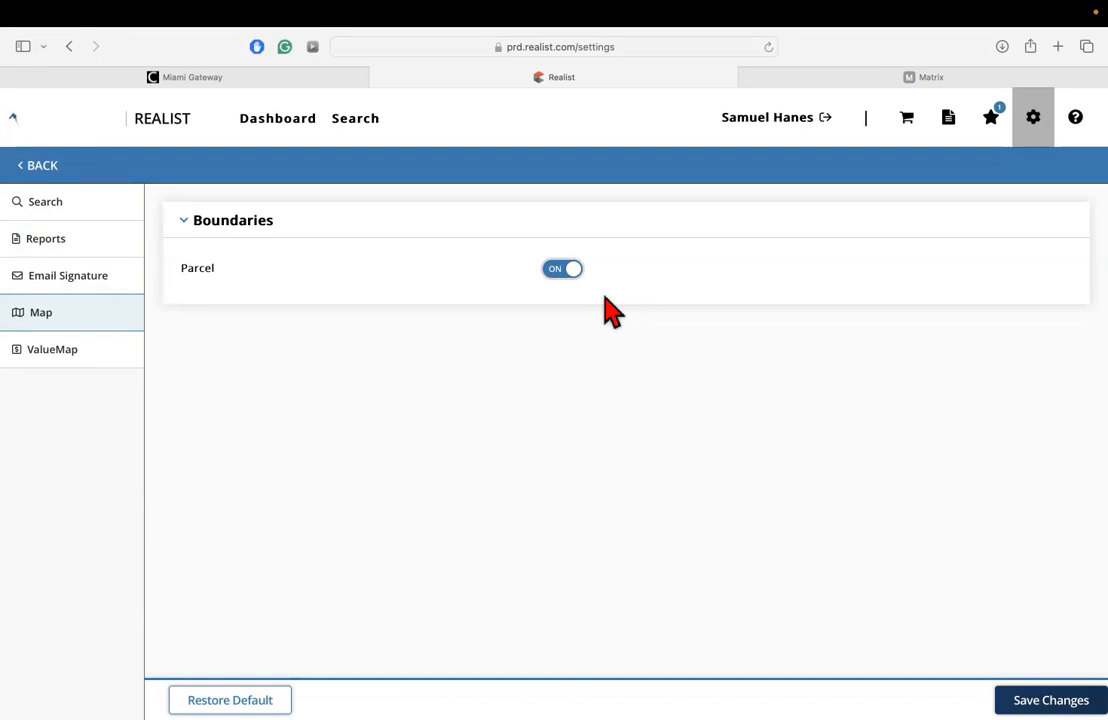
{"action": "left_click", "coordinate": [567, 273]}
{"action": "left_click", "coordinate": [567, 273]}
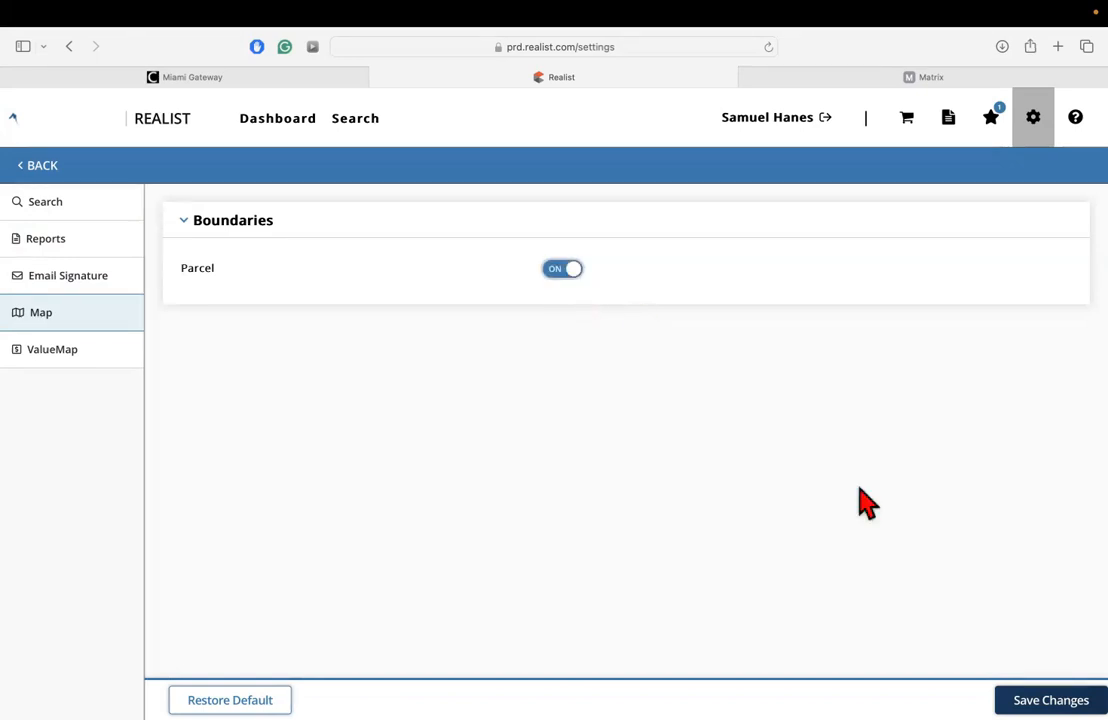
Examine the ValueMap registration information down to the registration option.
{"action": "left_click", "coordinate": [40, 372]}
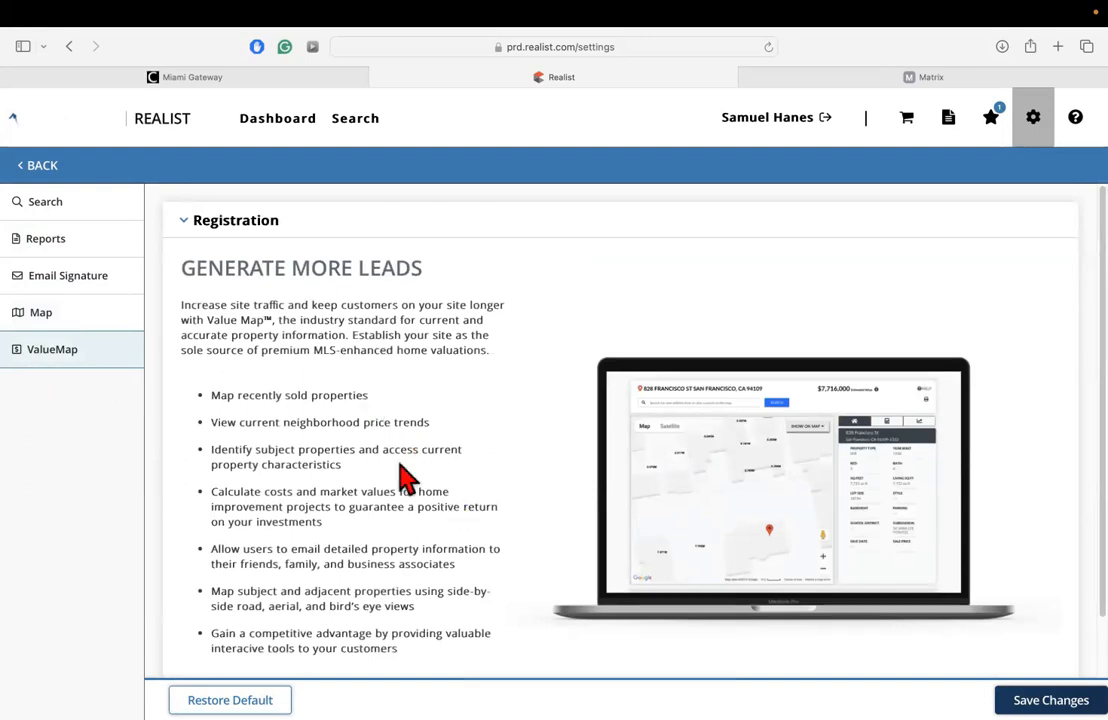
{"action": "scroll", "coordinate": [400, 475], "scroll_direction": "down", "scroll_amount": 2}
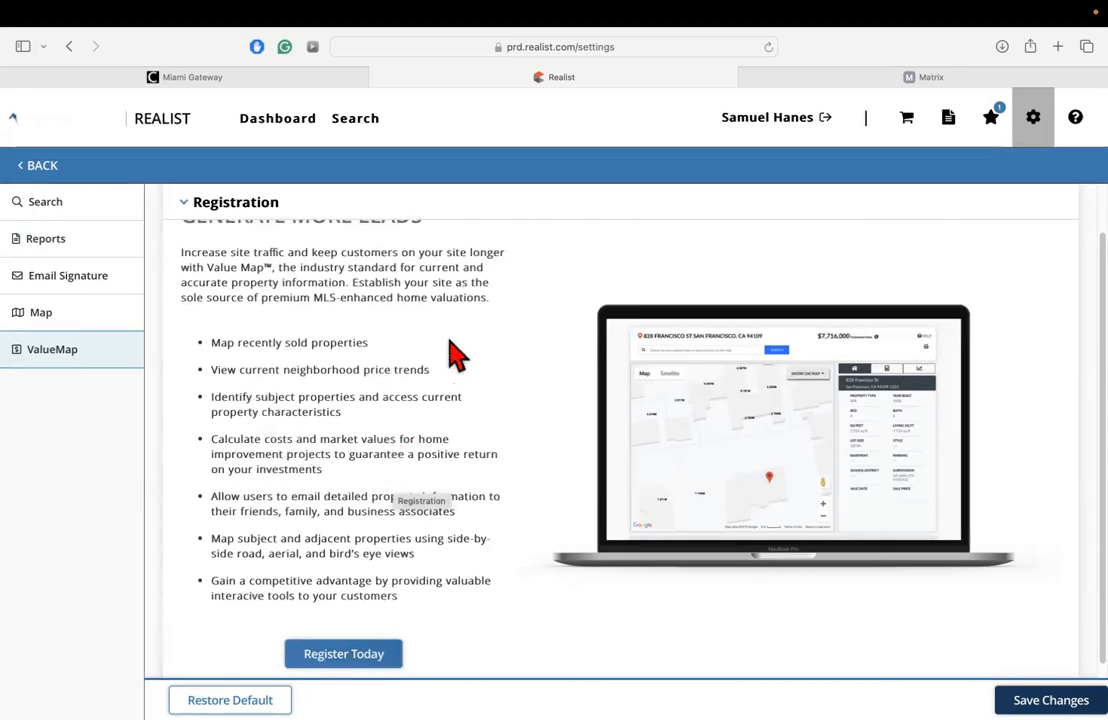